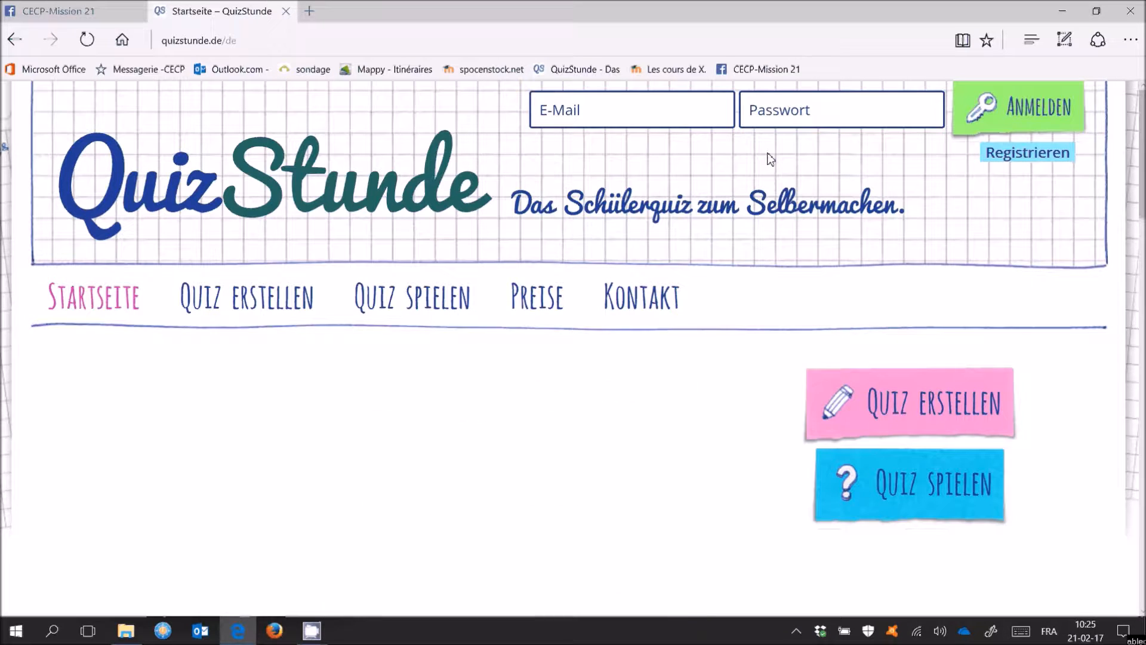
Open the CECP-Mission 21 group's pinned Dropbox link in a new tab
click(72, 12)
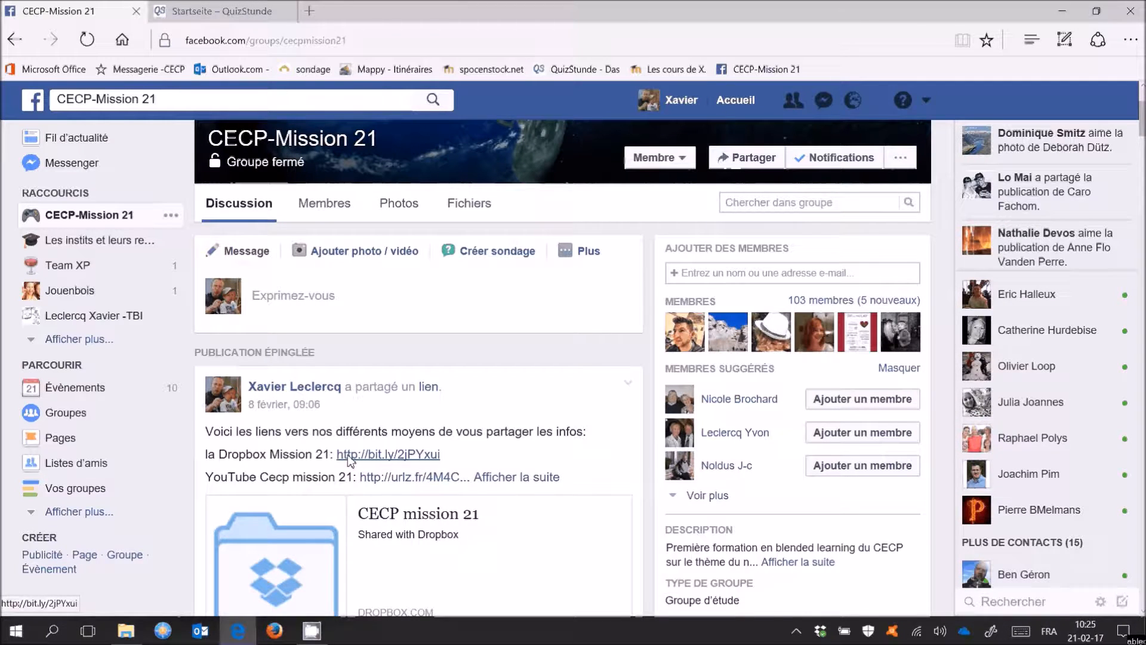
click(392, 458)
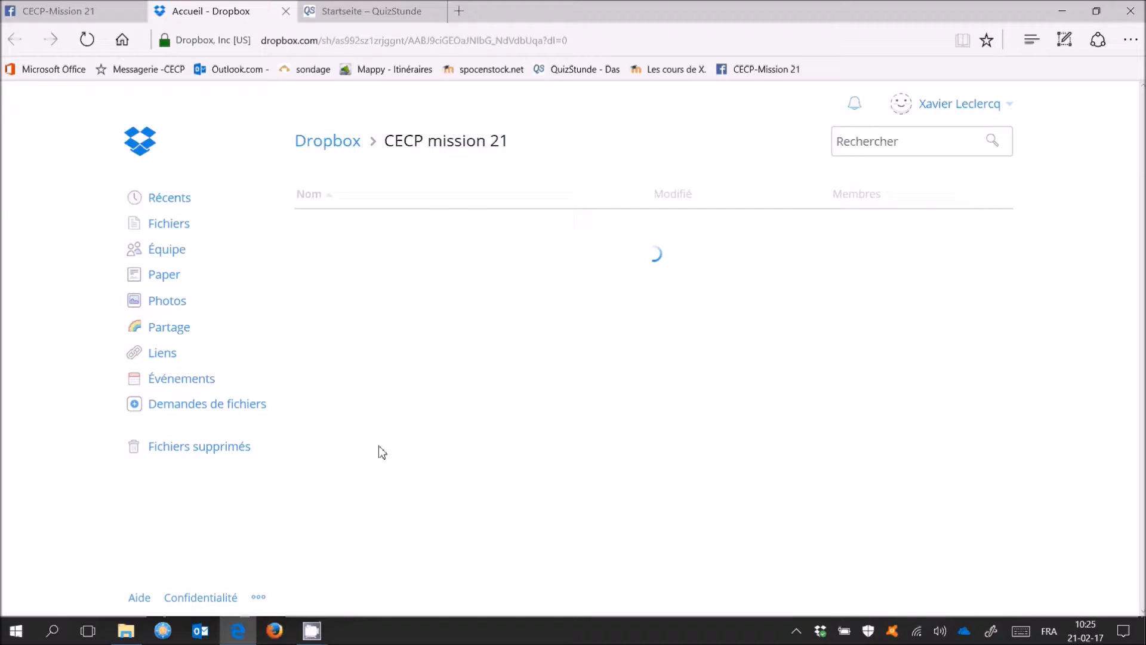
Open quizstunde fr.pdf from the CECP mission 21 Dropbox folder and start printing it
scroll(533, 367, down, 2)
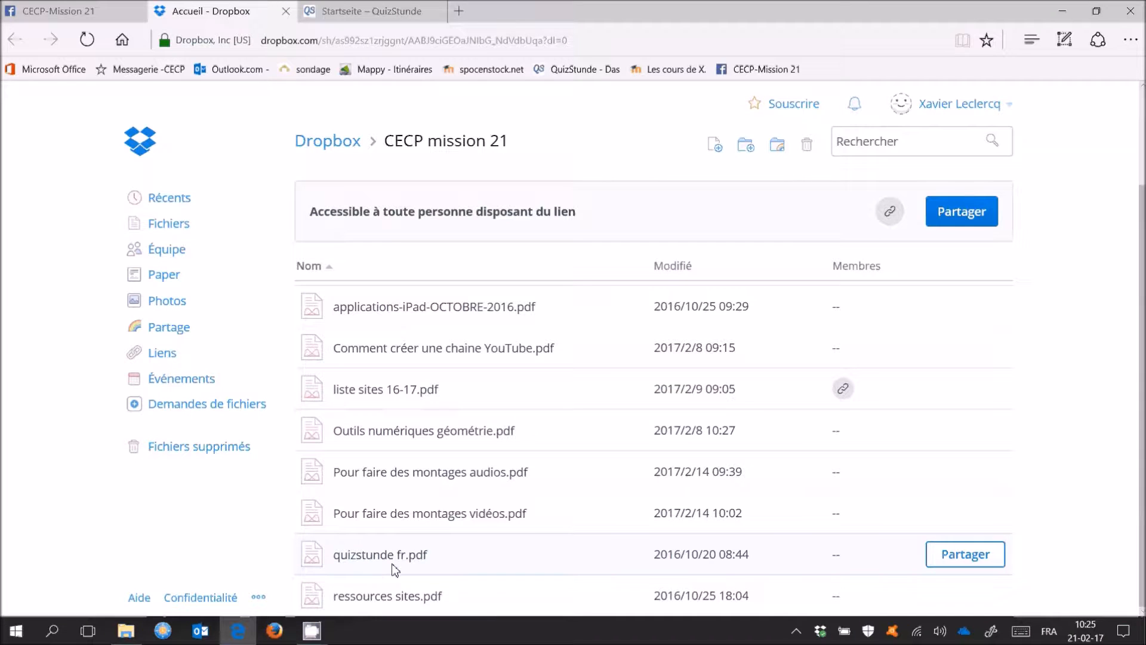
click(387, 562)
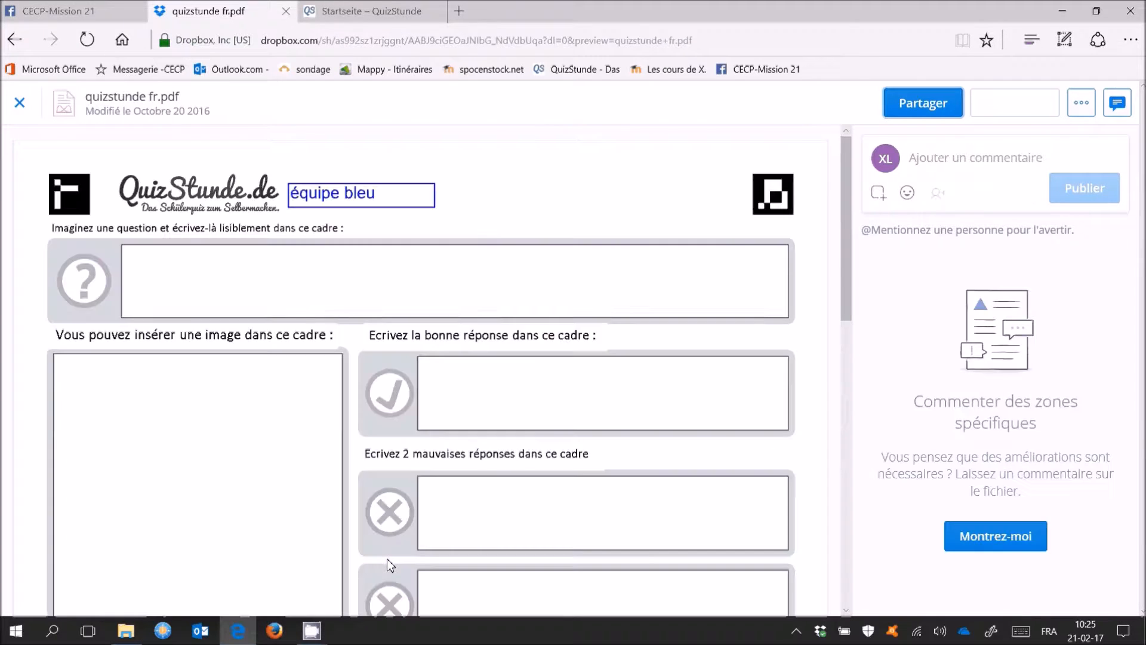
key(ctrl+p)
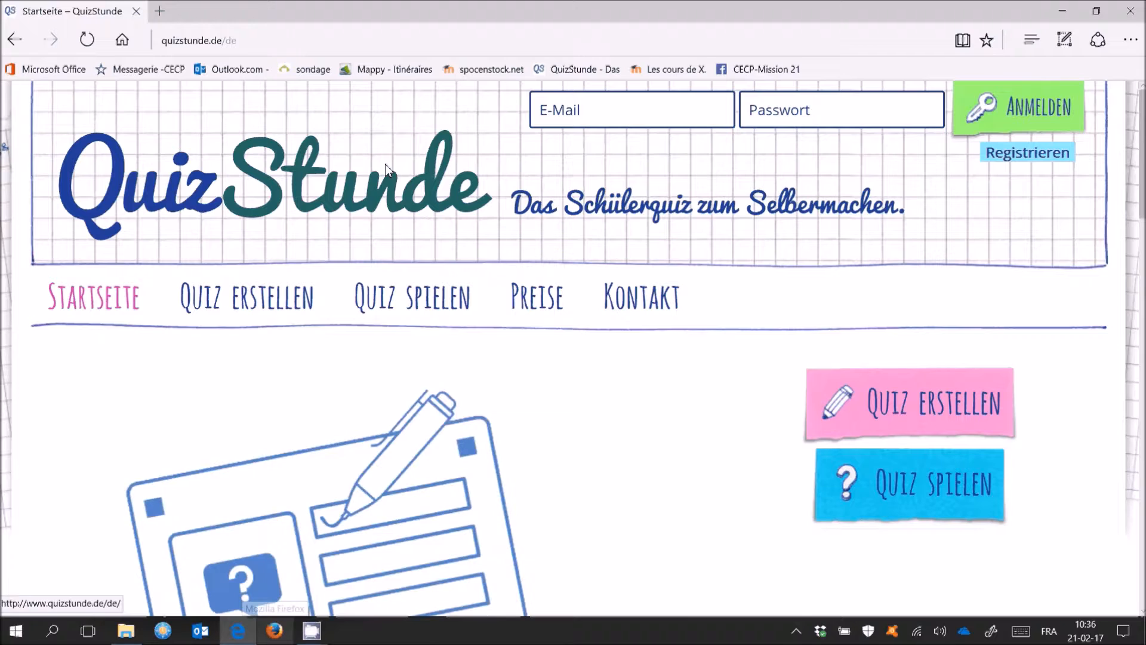
Sign in to QuizStunde with the teacher account's e-mail and password, then go to Quiz erstellen
click(1036, 154)
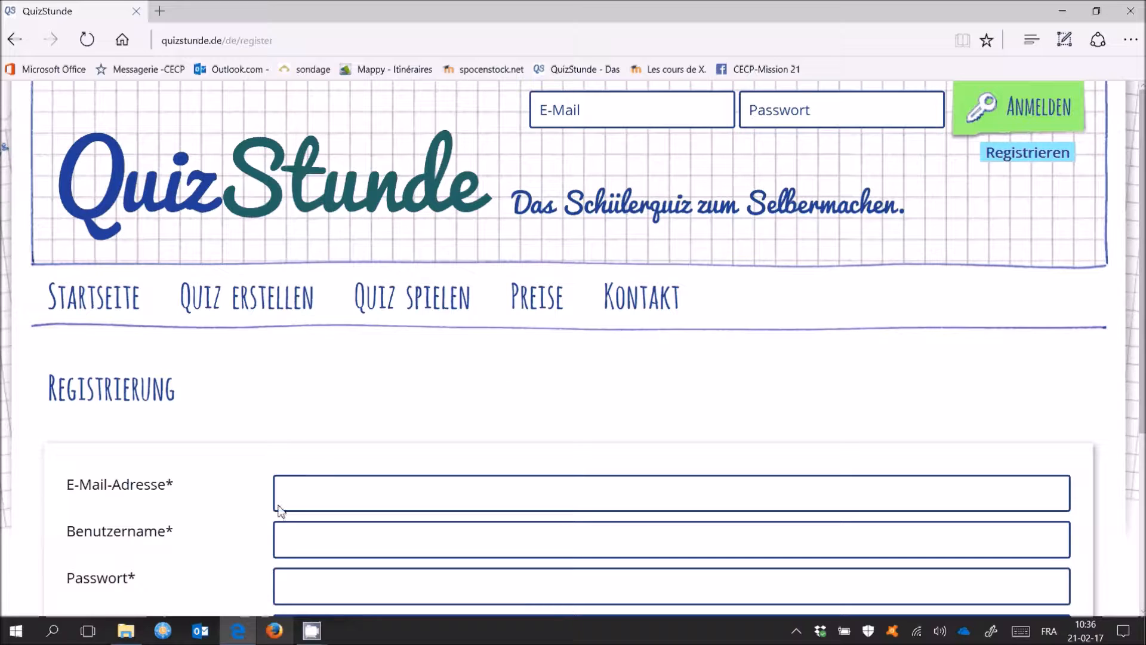
scroll(318, 517, down, 1)
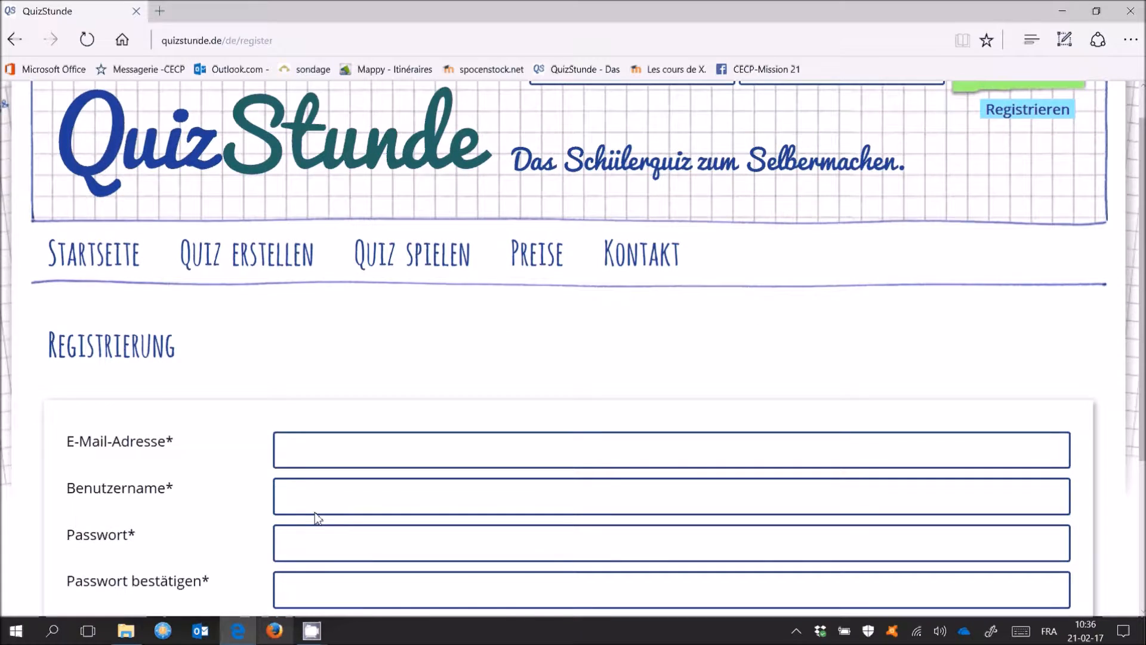
scroll(317, 517, down, 1)
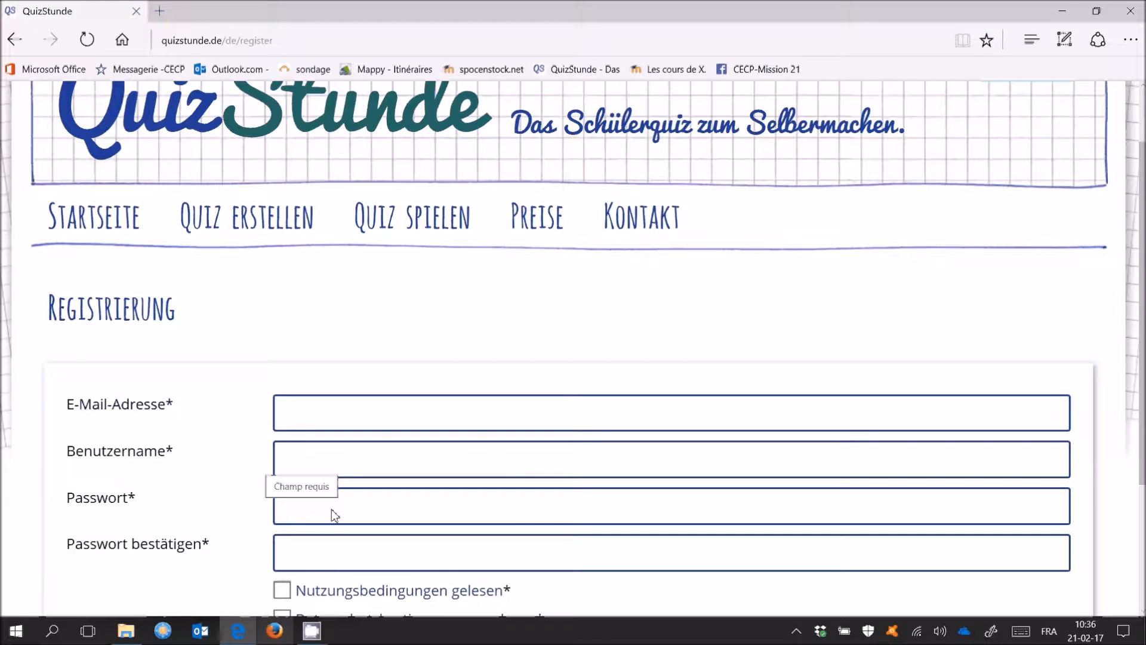
scroll(317, 516, down, 2)
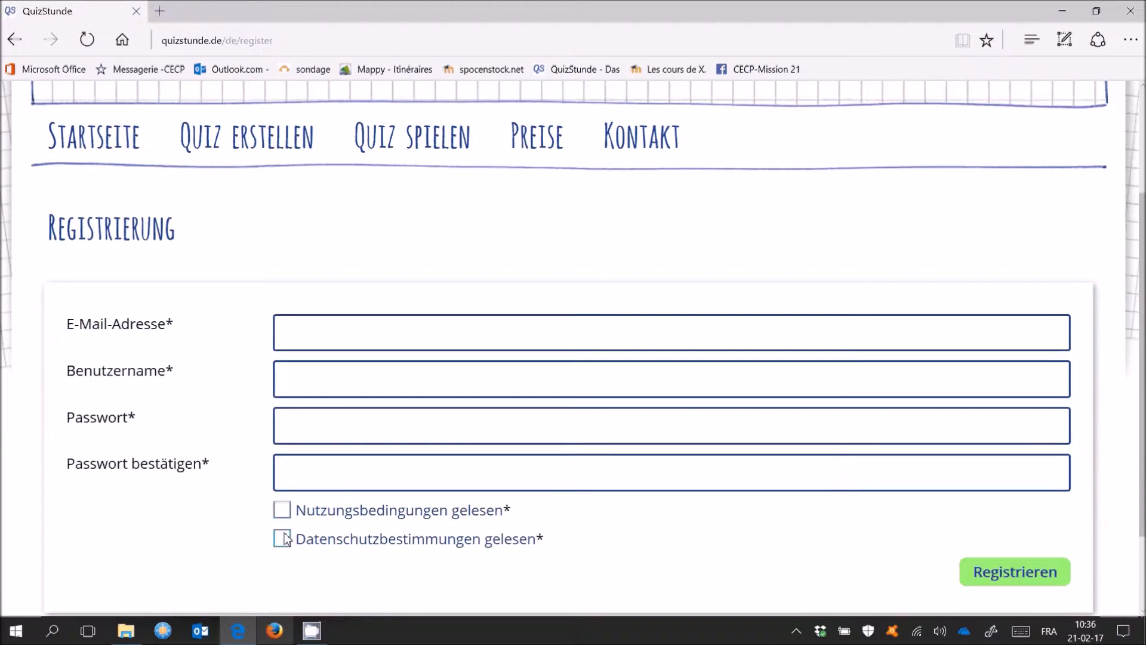
scroll(337, 546, up, 4)
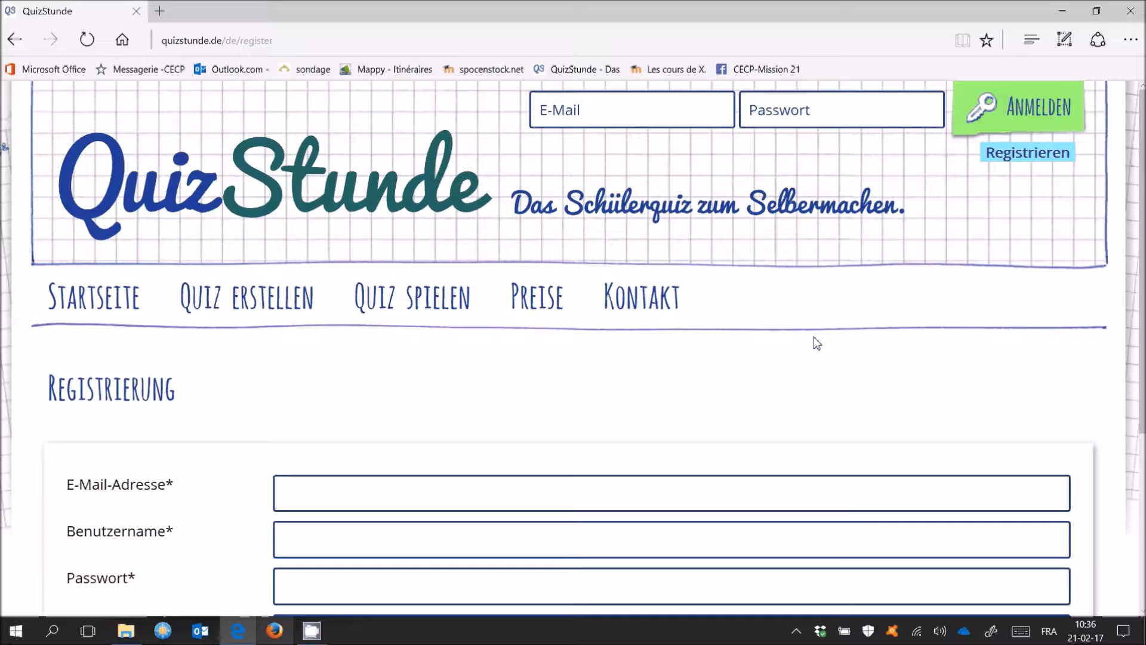
click(599, 122)
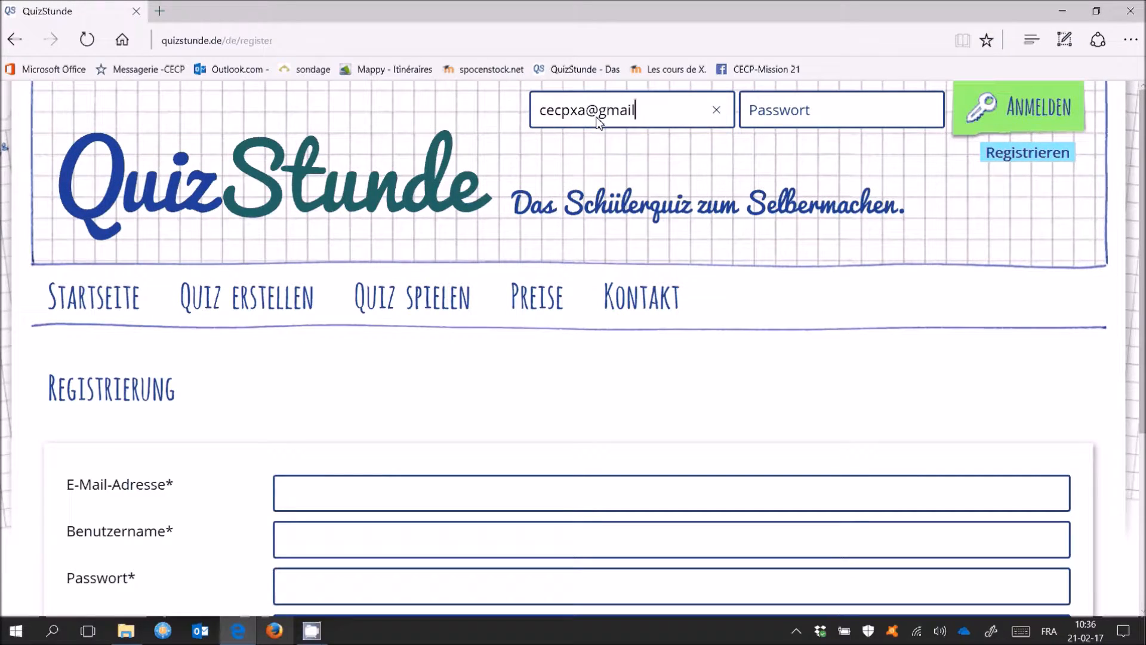
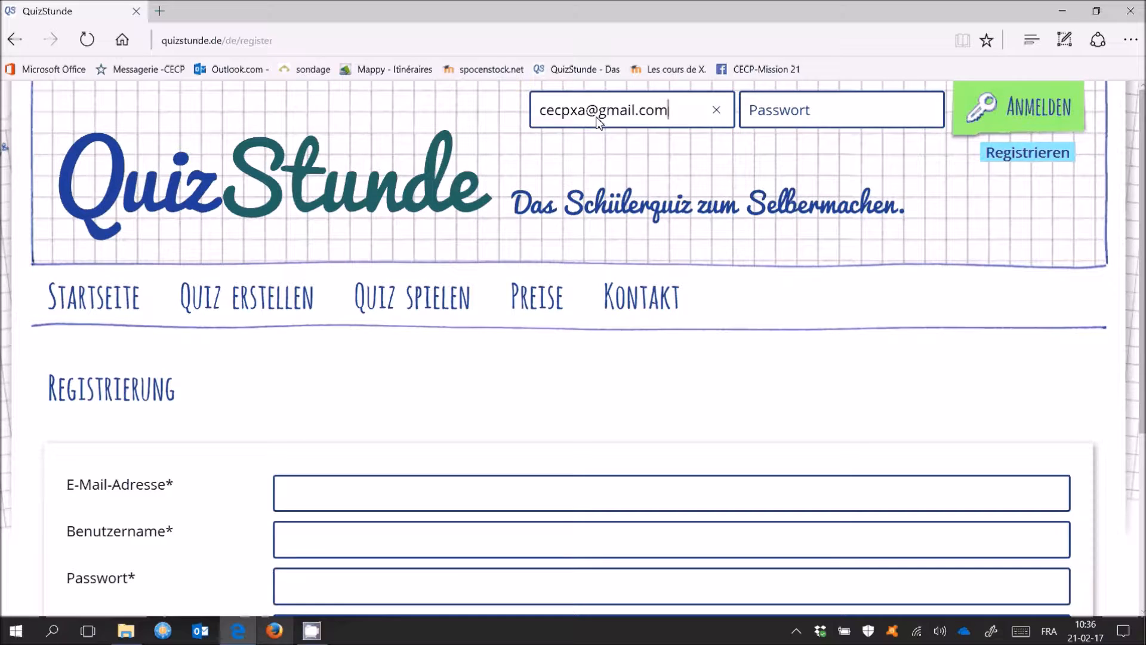
click(772, 117)
text(•••••••••••)
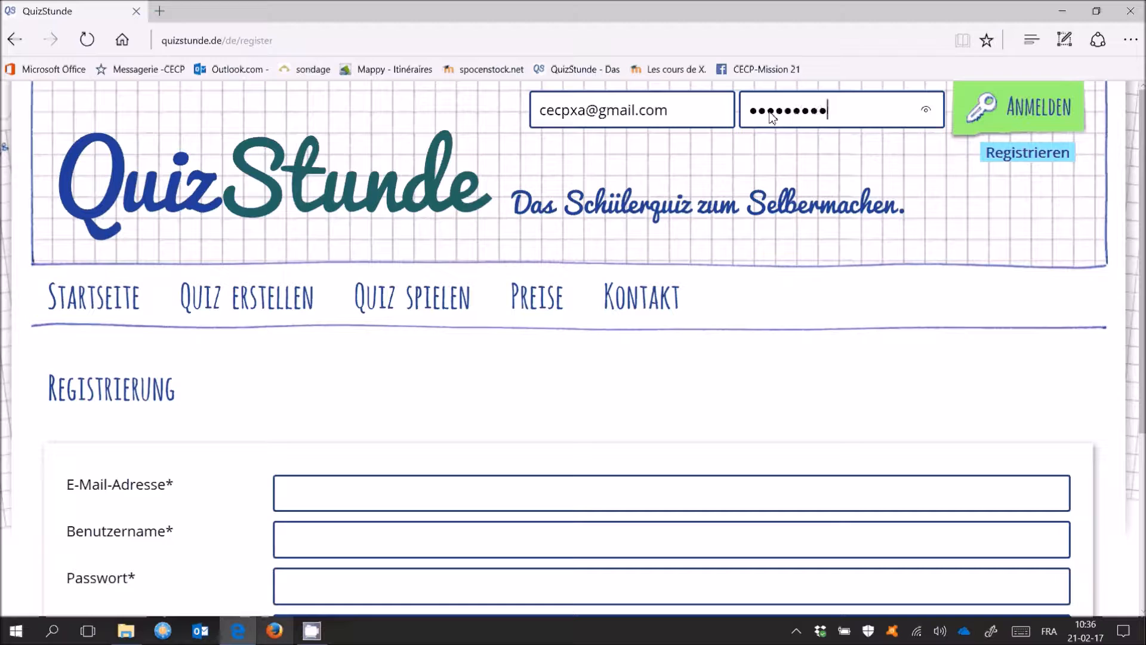
key(Return)
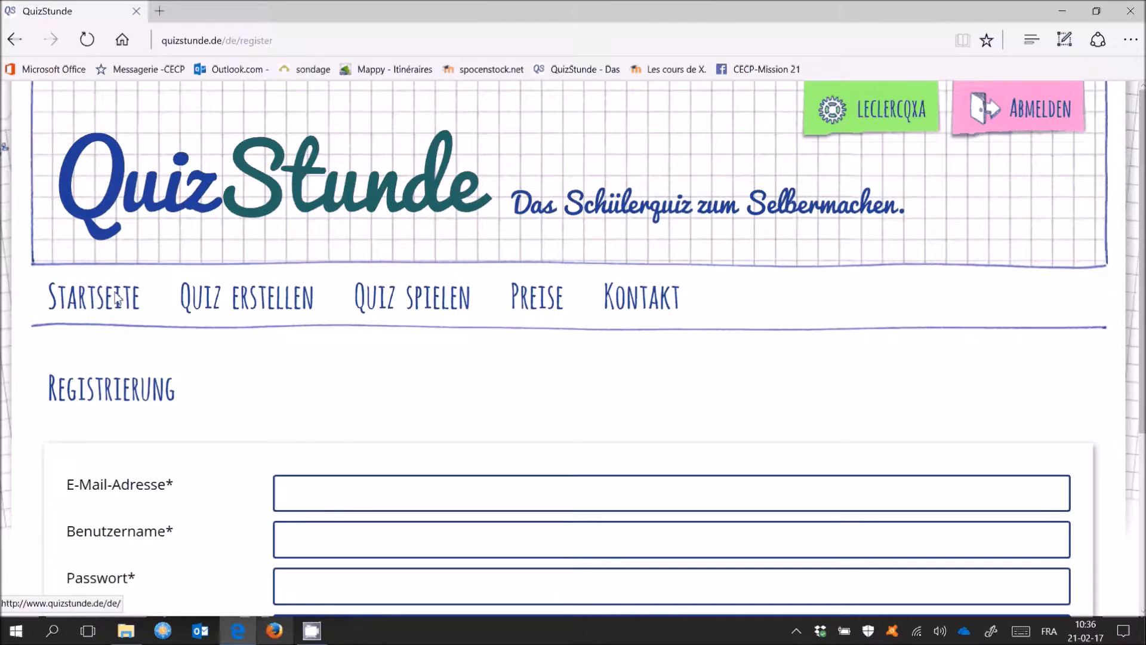
click(250, 308)
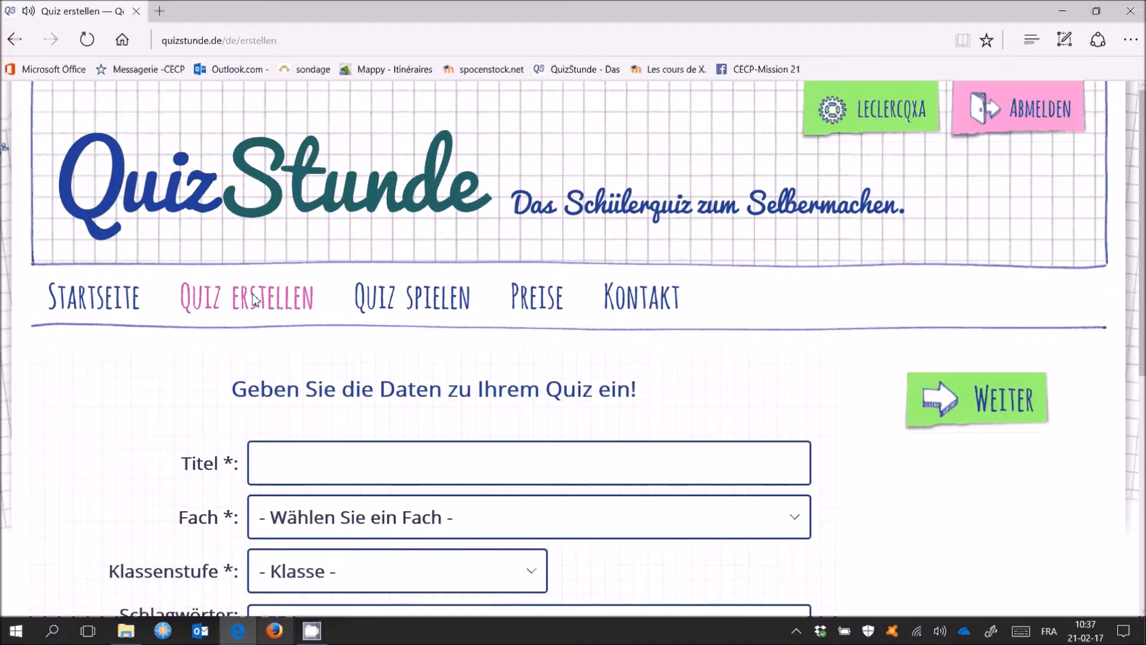
Title the new quiz 'tuto' and set its subject to Sport
scroll(444, 407, down, 3)
click(283, 307)
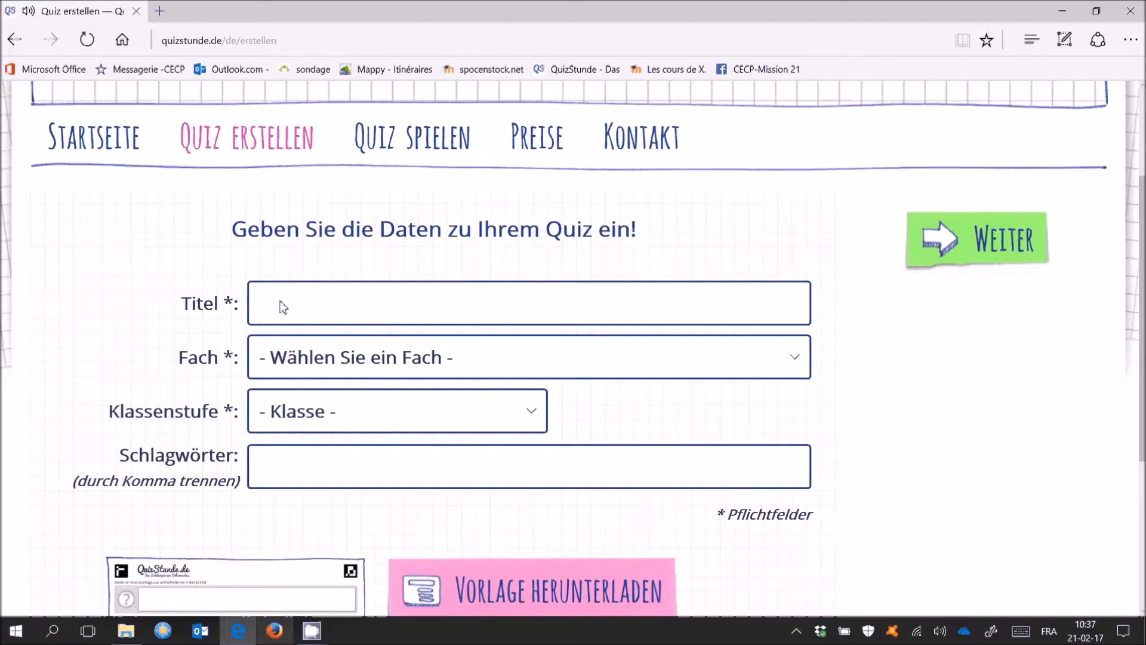
text(tuto)
click(793, 358)
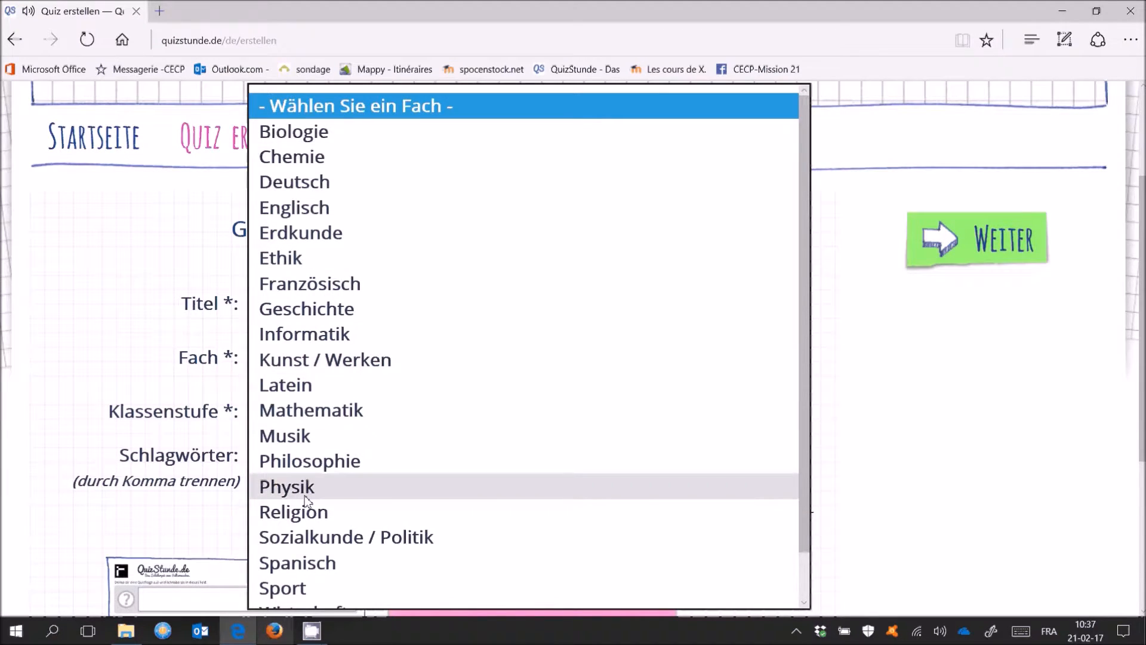
click(300, 592)
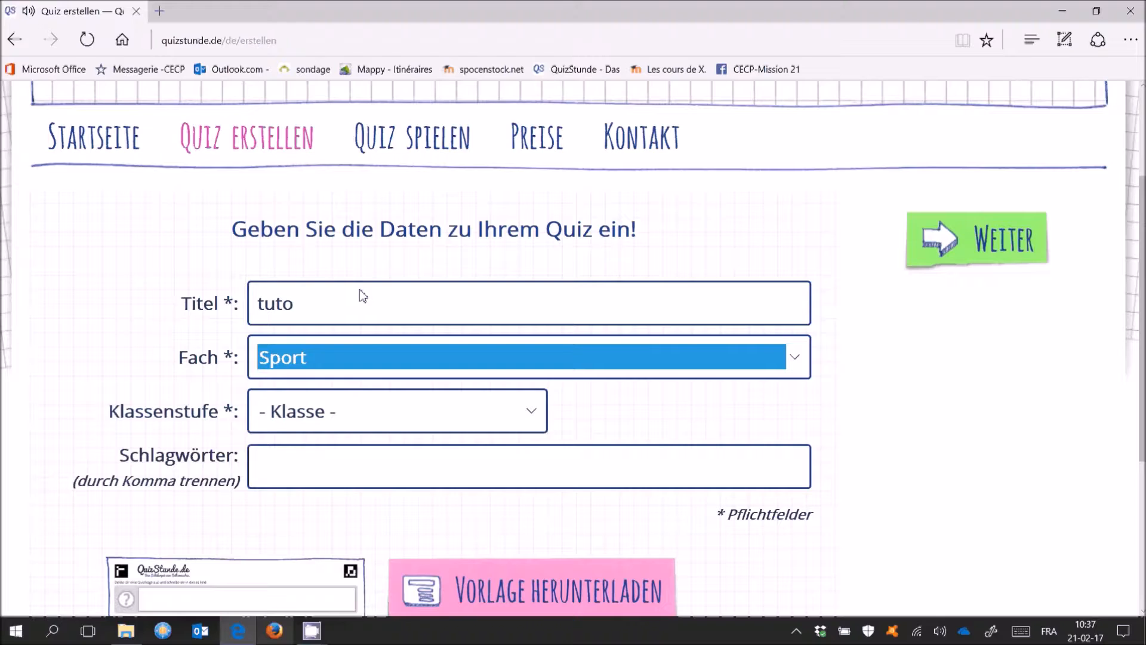
Set the quiz grade level to 5, leaving the keywords empty
click(529, 412)
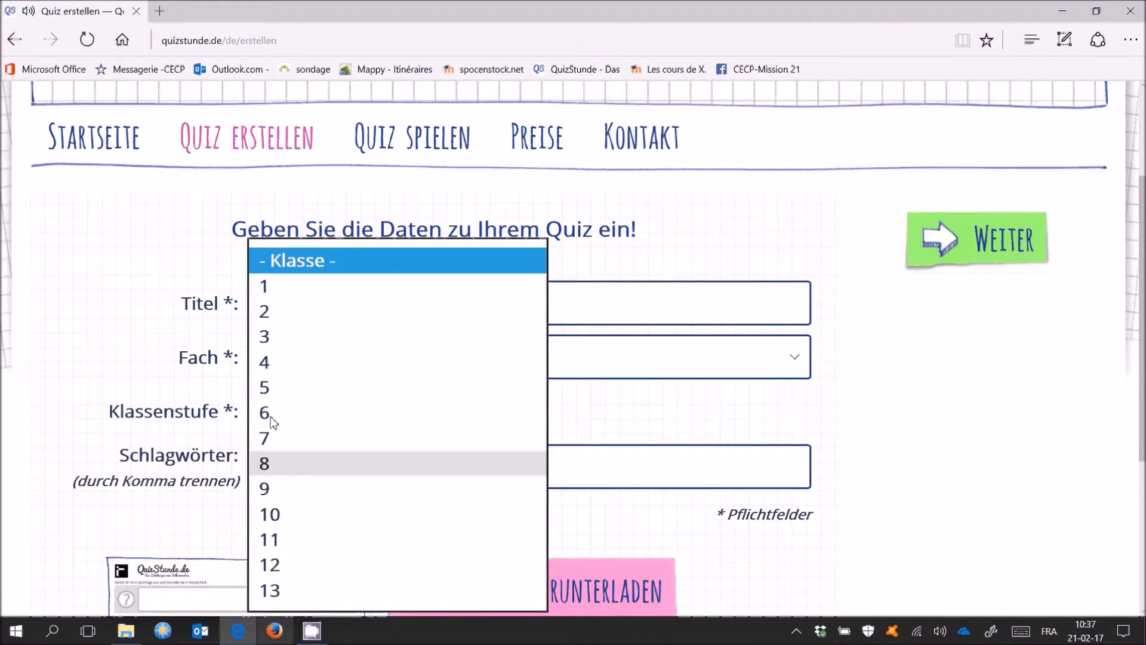
click(278, 375)
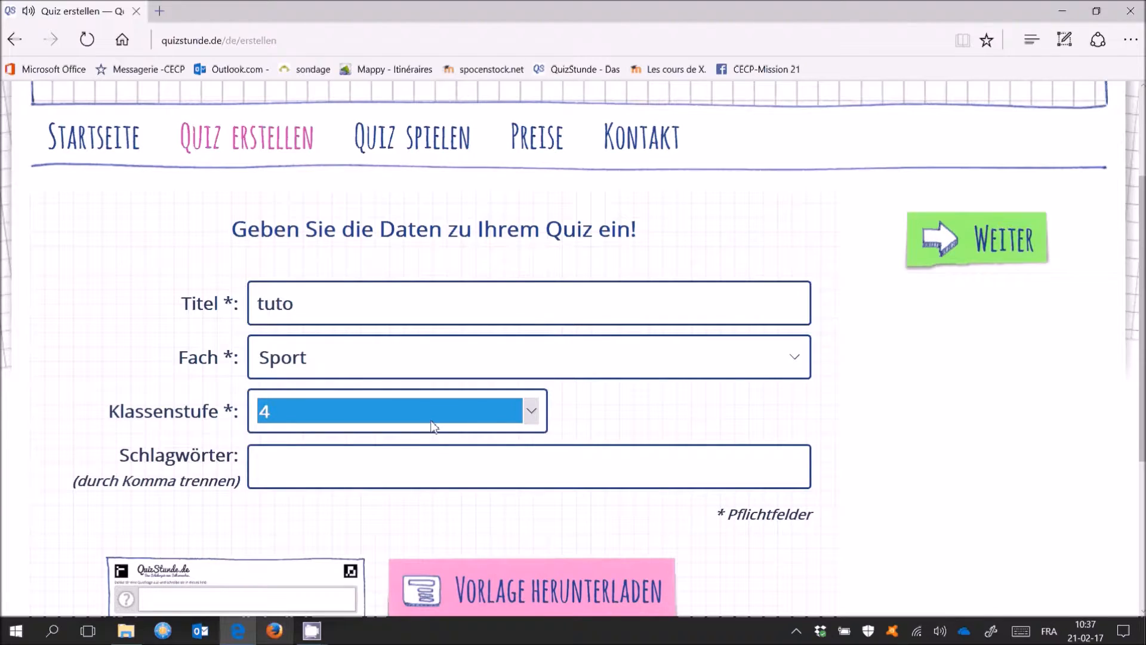
scroll(433, 426, down, 1)
click(297, 472)
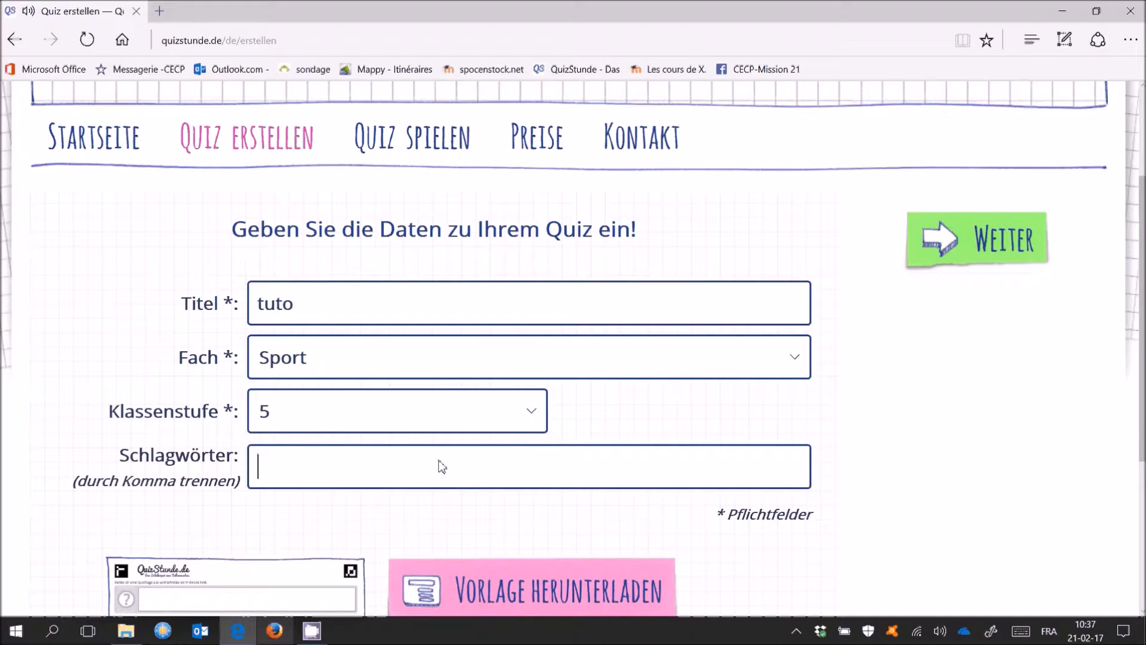
scroll(440, 463, down, 4)
scroll(428, 307, down, 2)
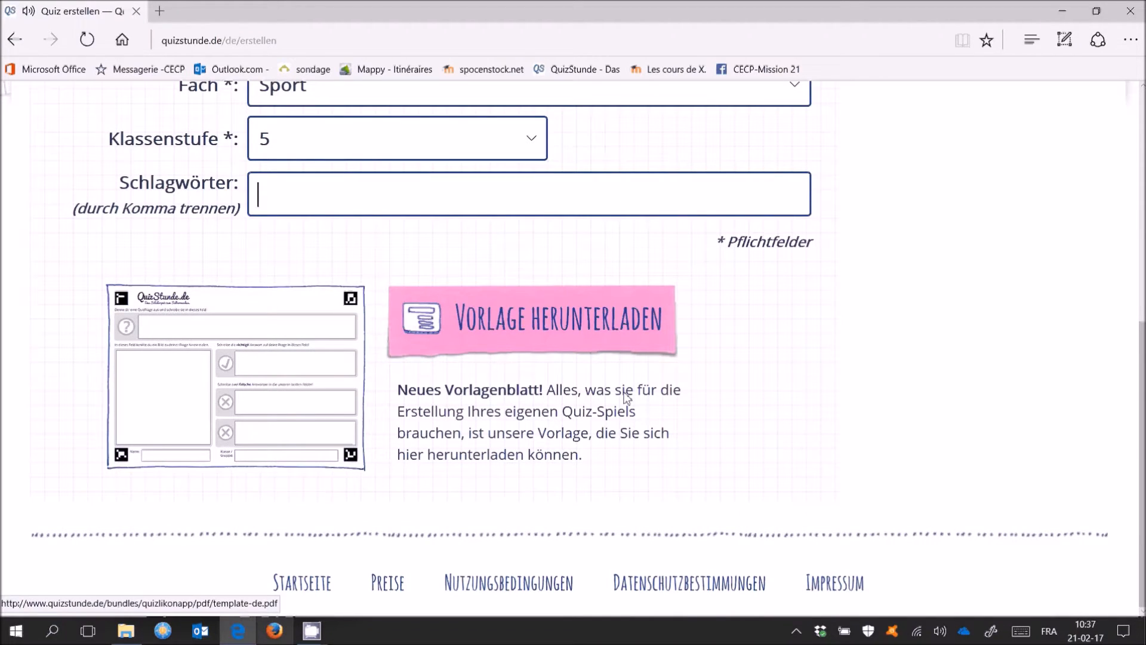
scroll(901, 391, up, 4)
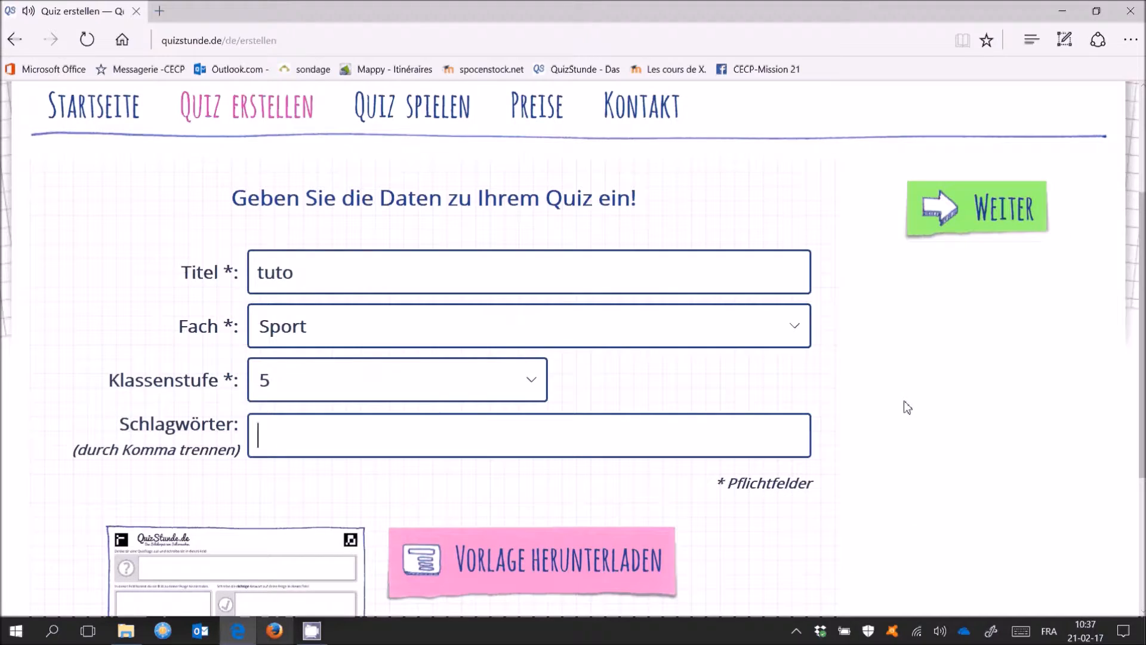
Continue with Weiter to the Team Blau and Team Orange question areas
click(963, 216)
scroll(455, 287, down, 3)
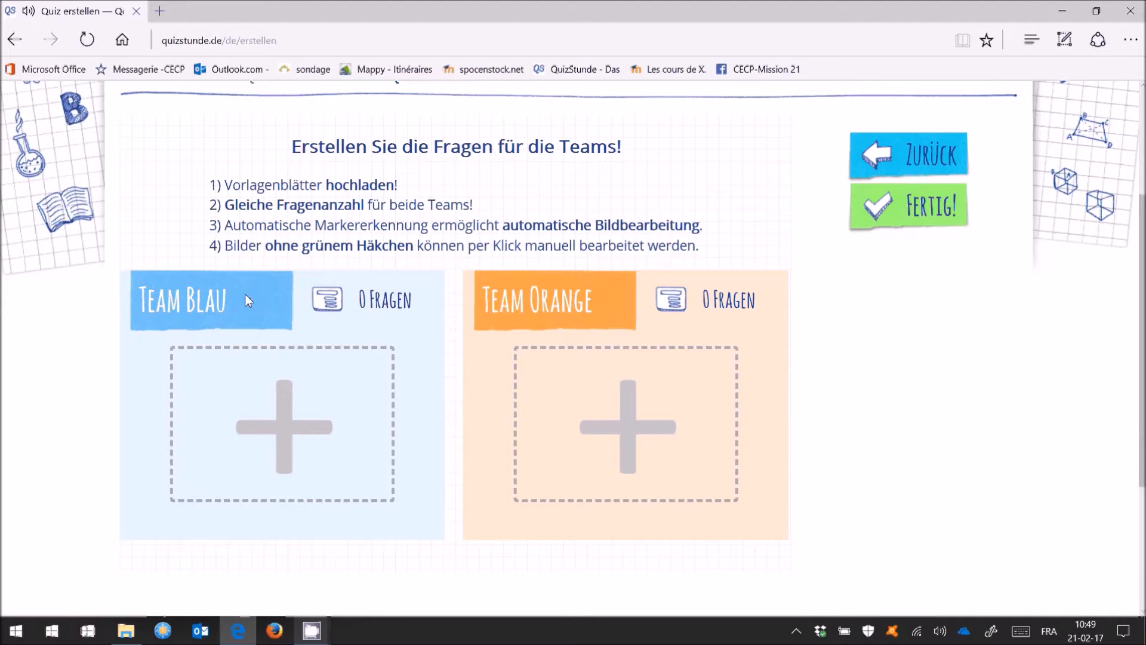
Capture a webcam photo of the question sheet and upload it as Team Blau's first question
click(291, 441)
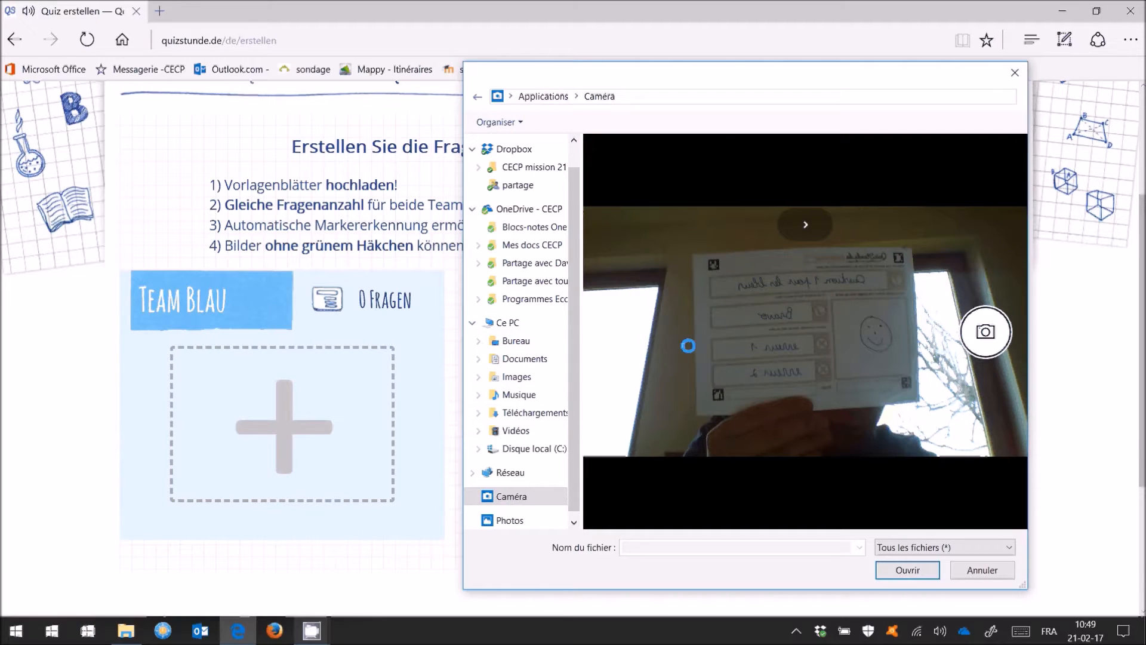
click(989, 353)
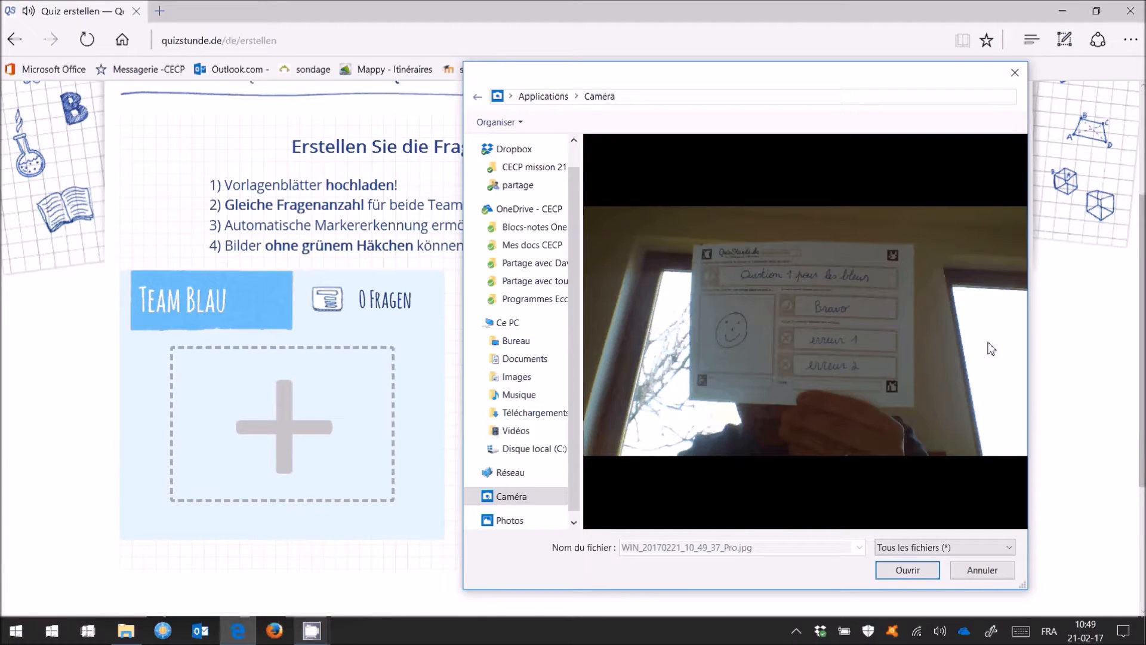
click(907, 570)
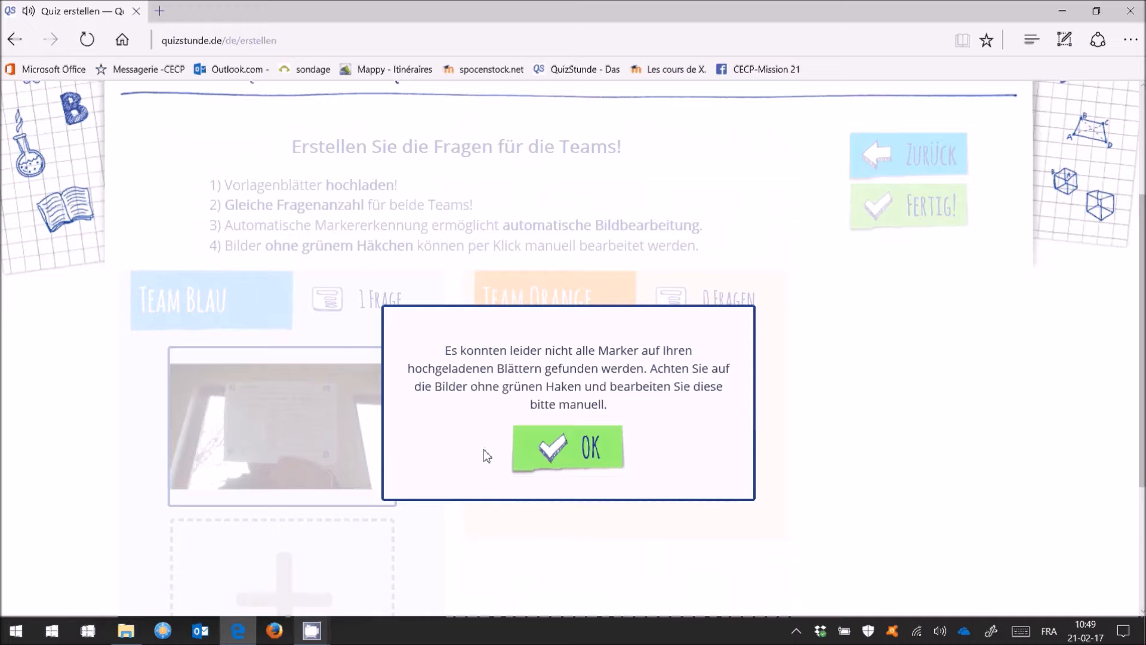
click(544, 456)
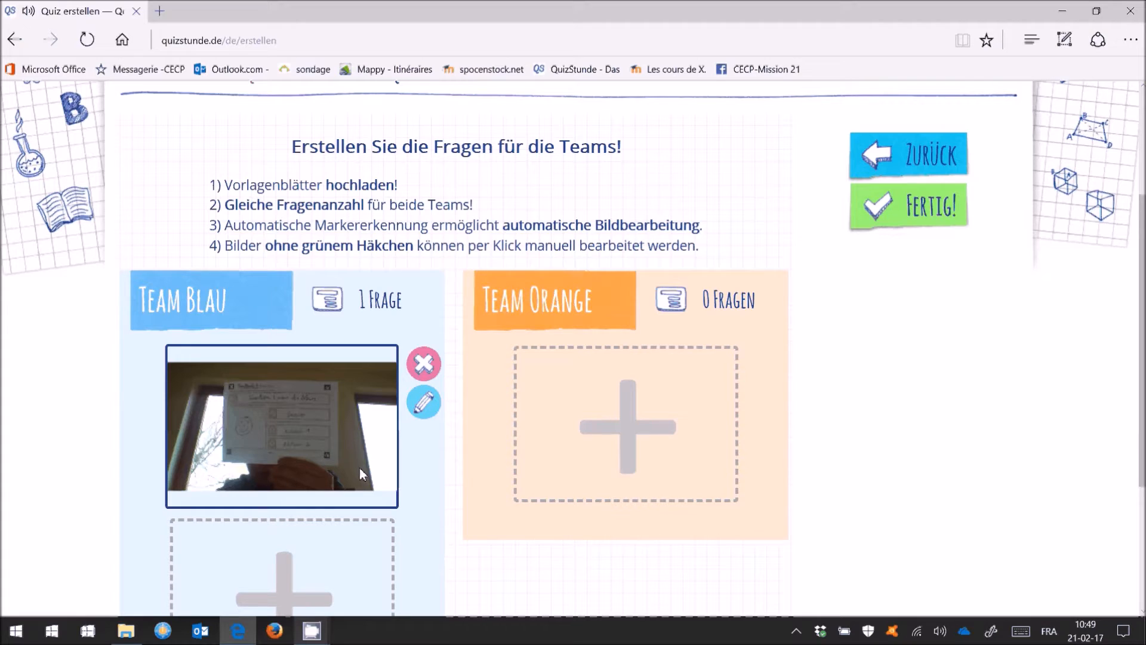
Align the lower-left corner to the marker, straighten with Entzerren, and save Team Blau's sheet
click(421, 404)
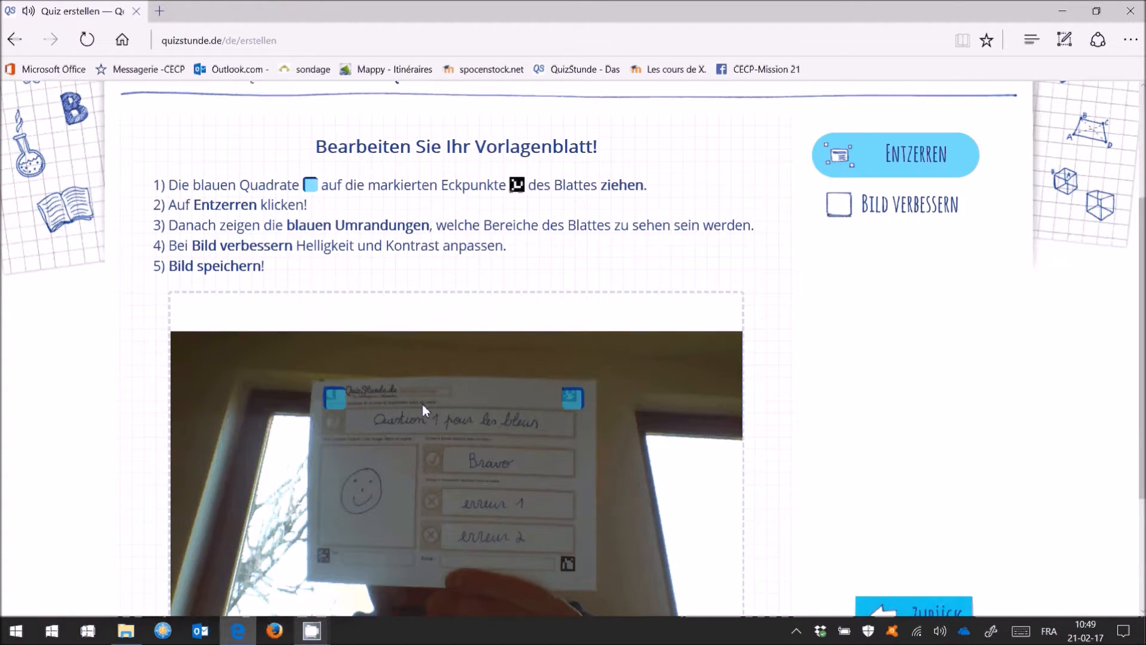
scroll(541, 397, down, 3)
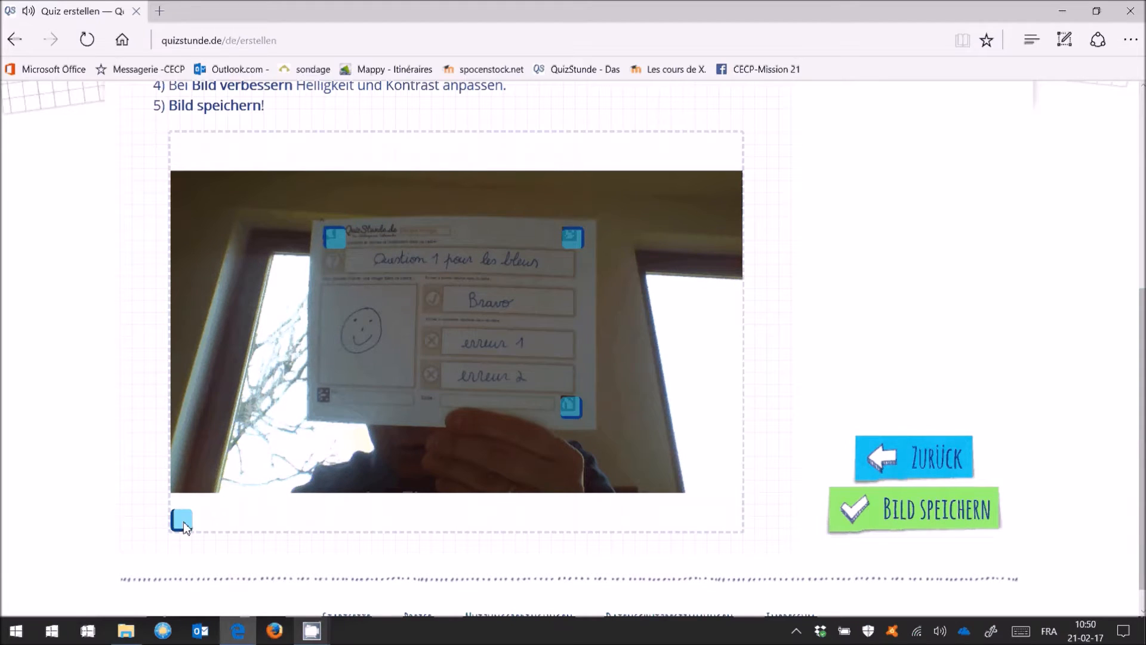
drag(183, 524, 326, 396)
scroll(963, 344, up, 3)
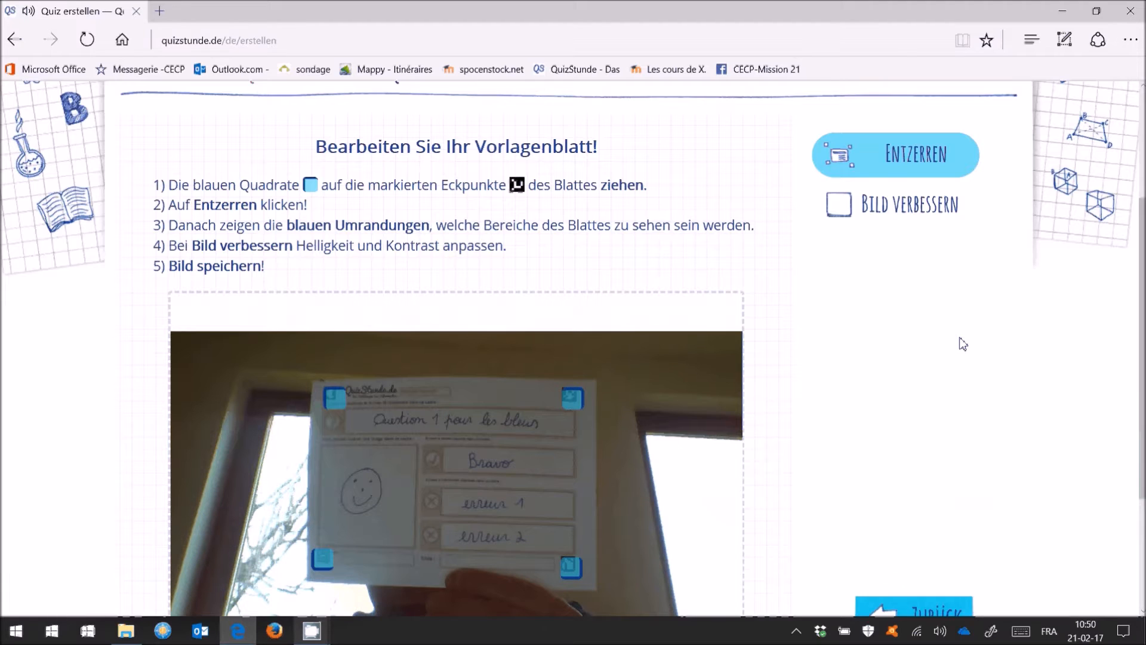
click(887, 154)
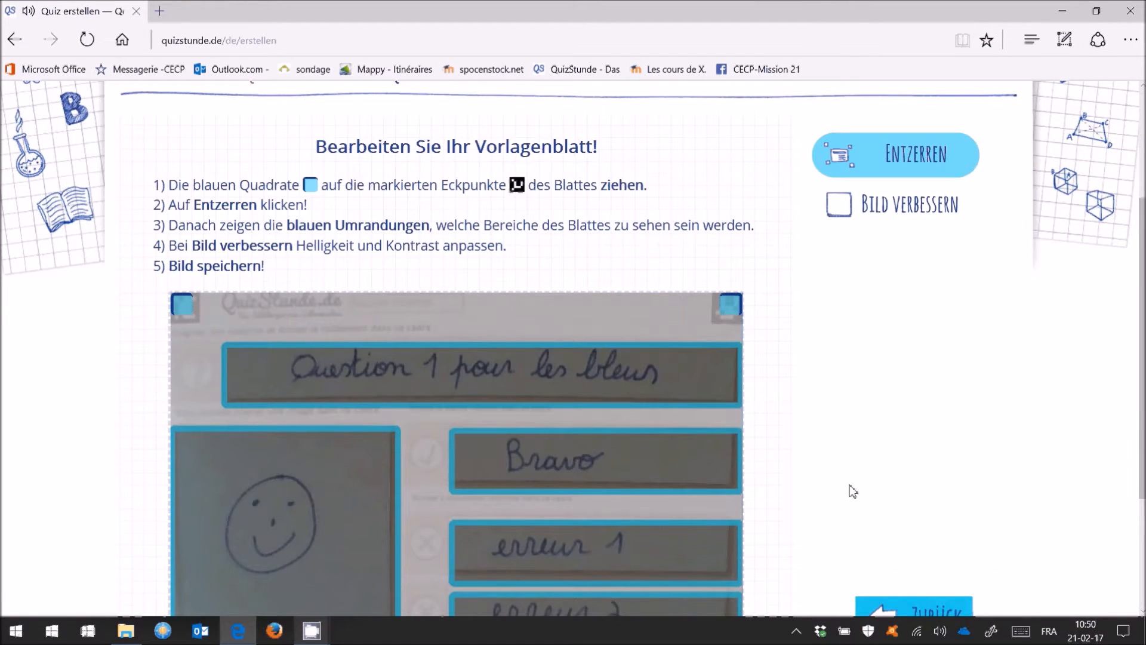
scroll(399, 238, down, 3)
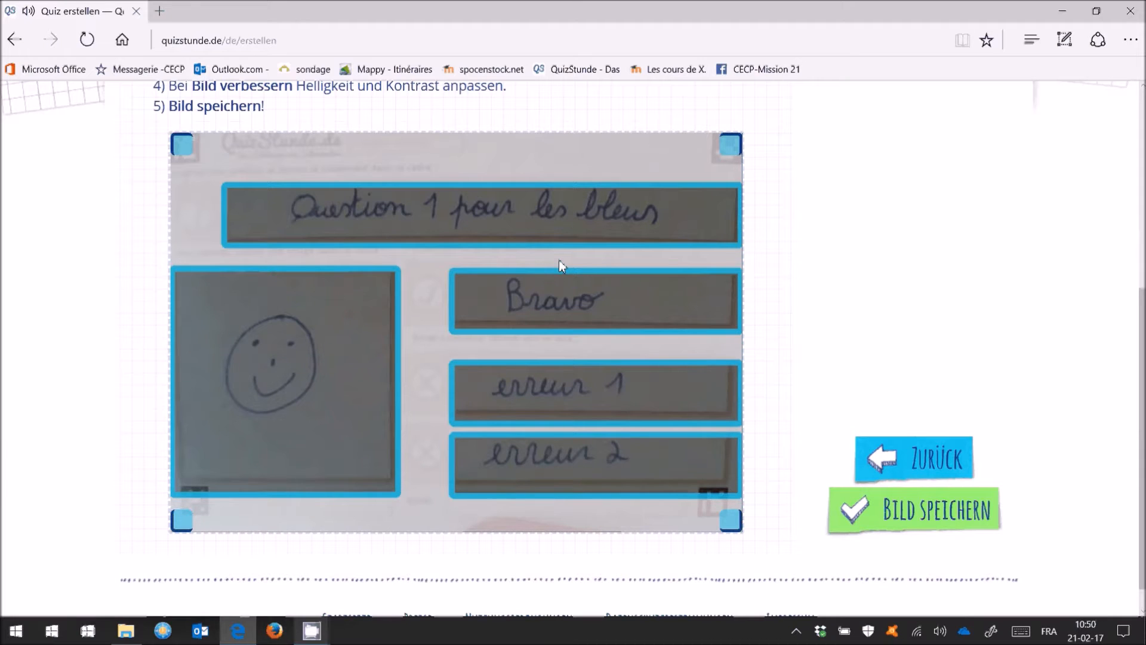
click(925, 515)
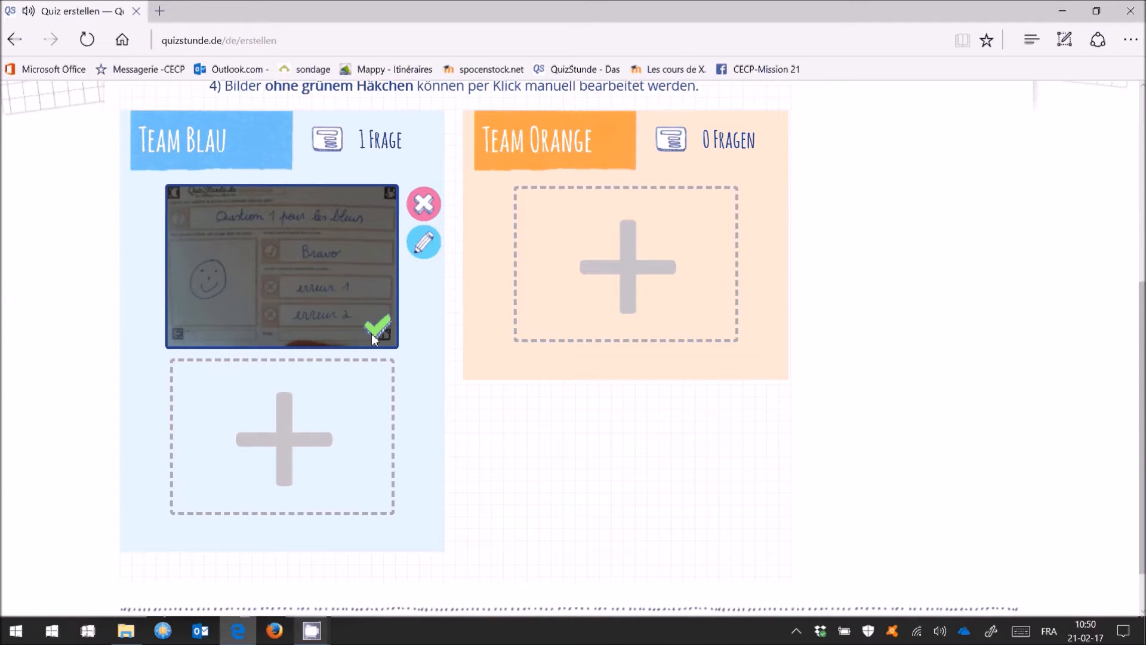
Capture a webcam photo of the orange sheet and upload it as Team Orange's question
click(630, 288)
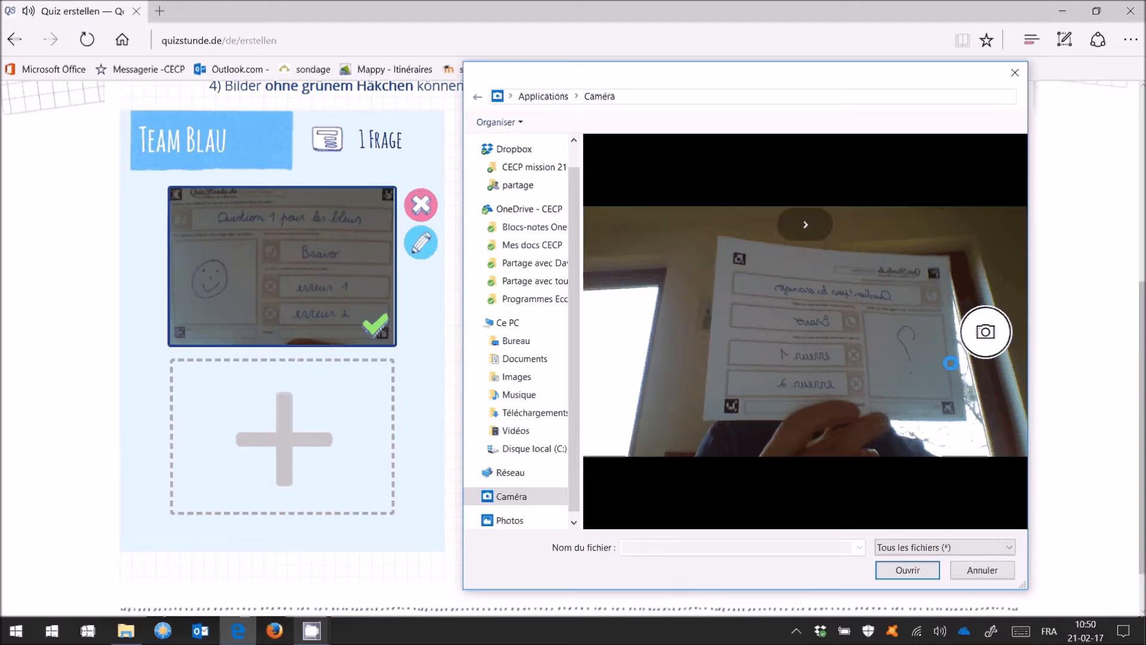
click(984, 347)
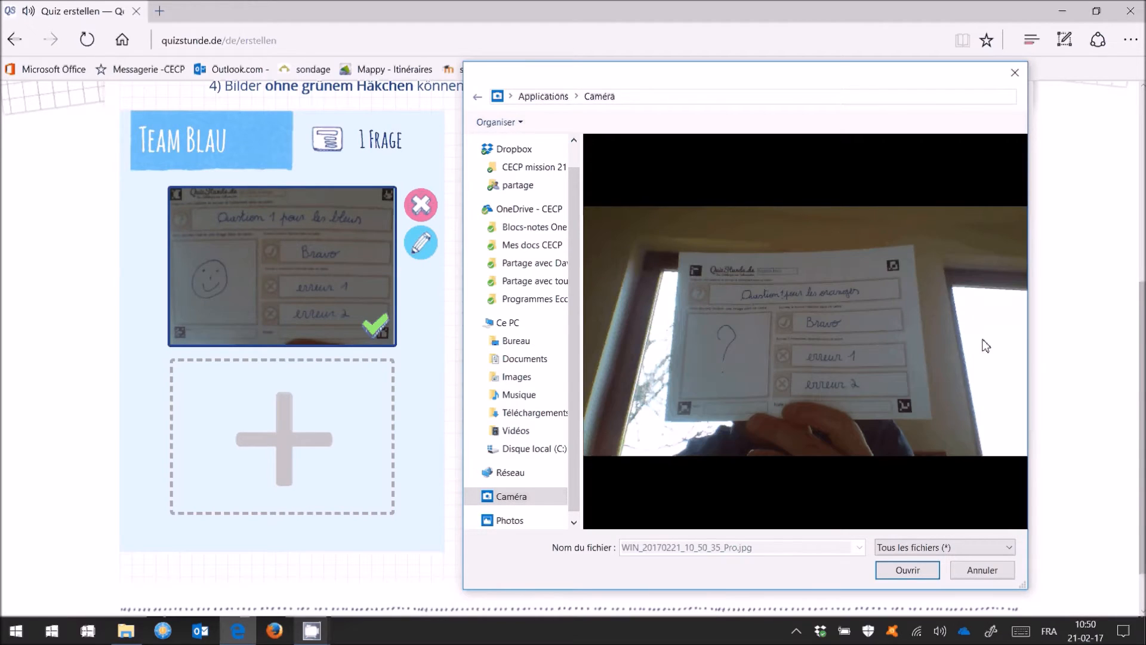
click(910, 569)
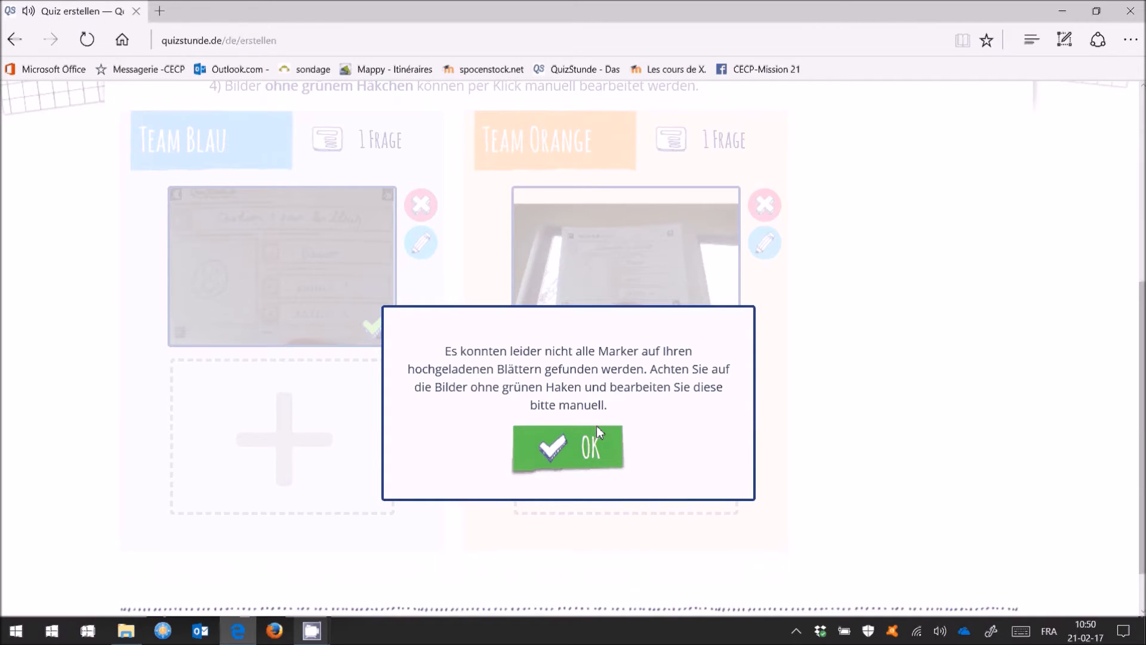
click(556, 448)
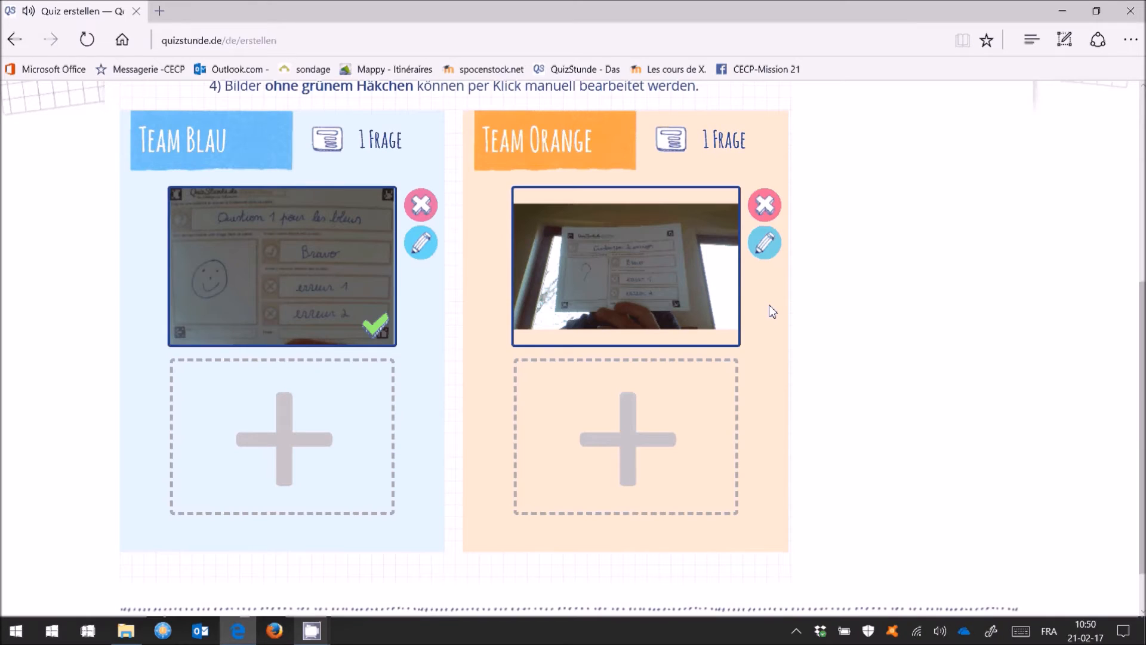
Align the lower-left corner to the marker, straighten with Entzerren, and save Team Orange's sheet
click(763, 245)
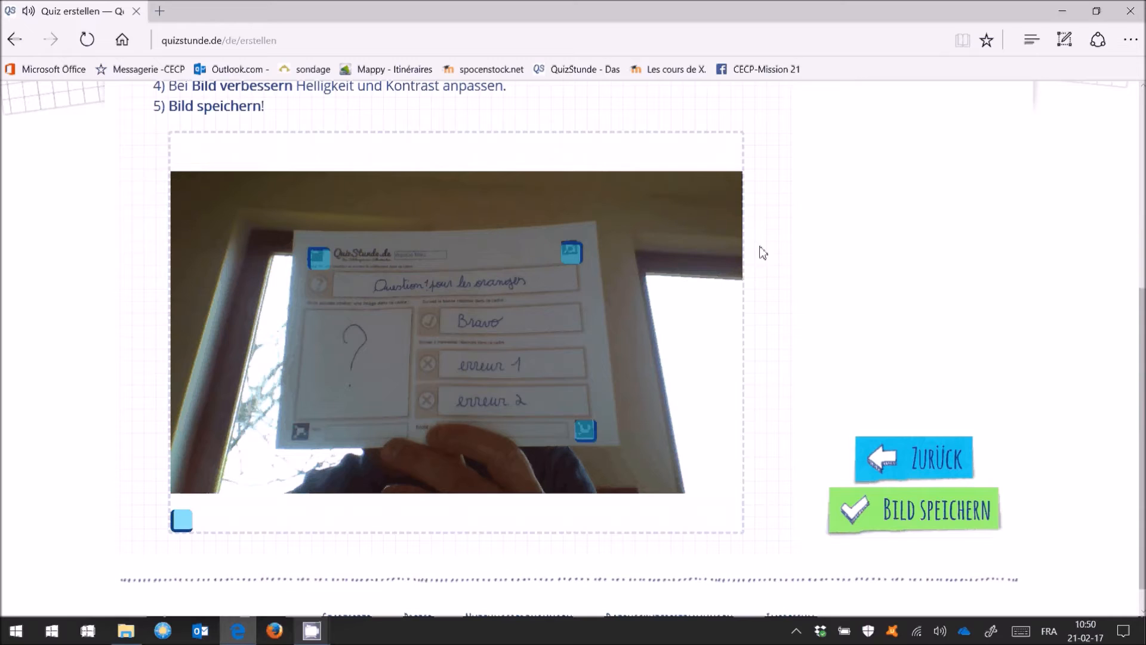
drag(187, 512, 297, 434)
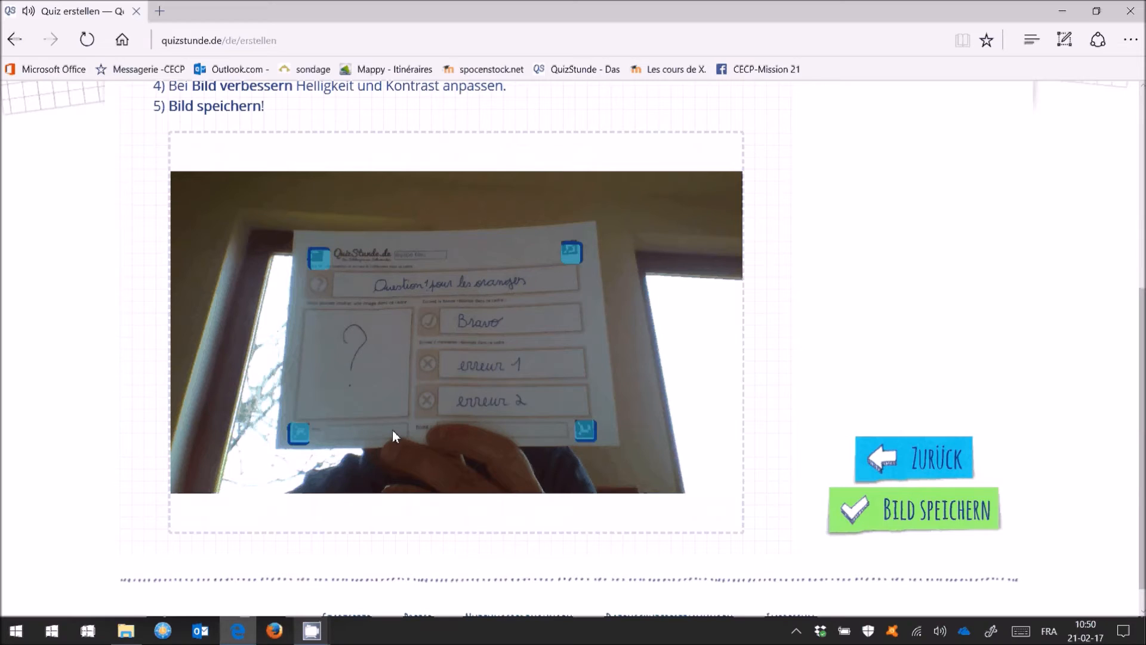
scroll(906, 194, up, 3)
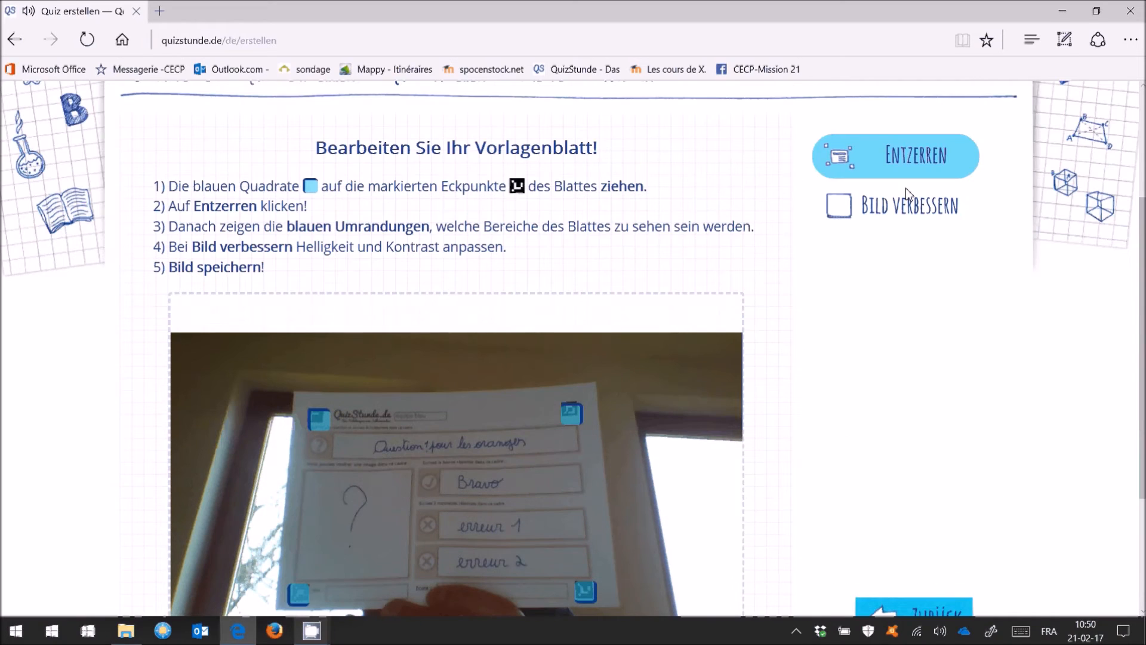
click(895, 157)
scroll(241, 165, down, 3)
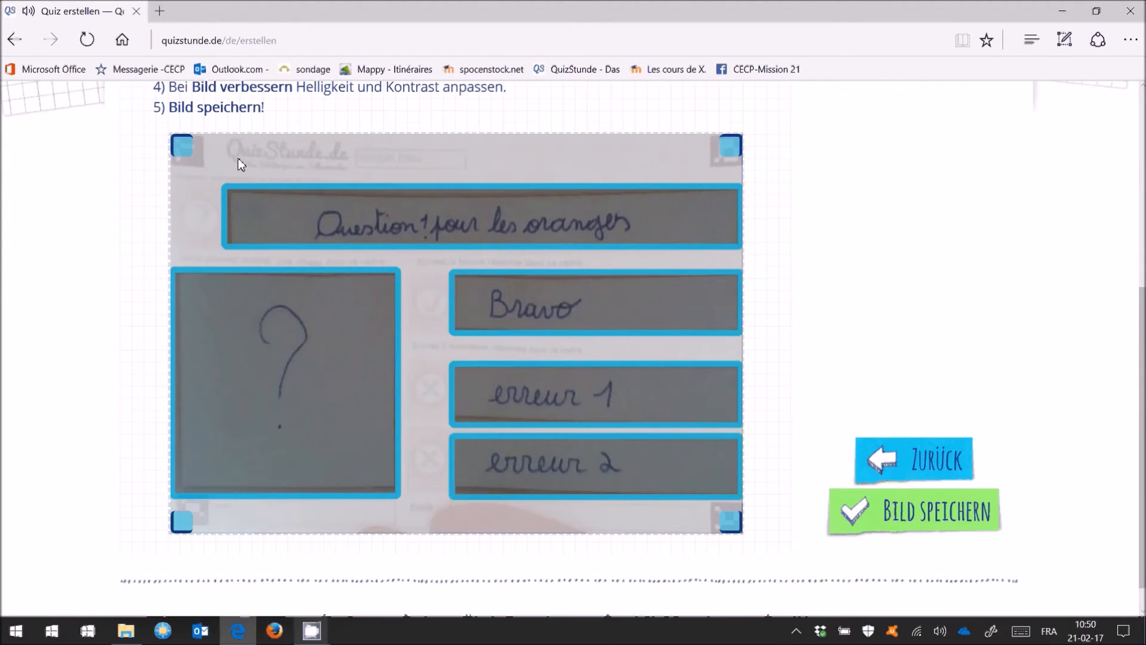
click(869, 461)
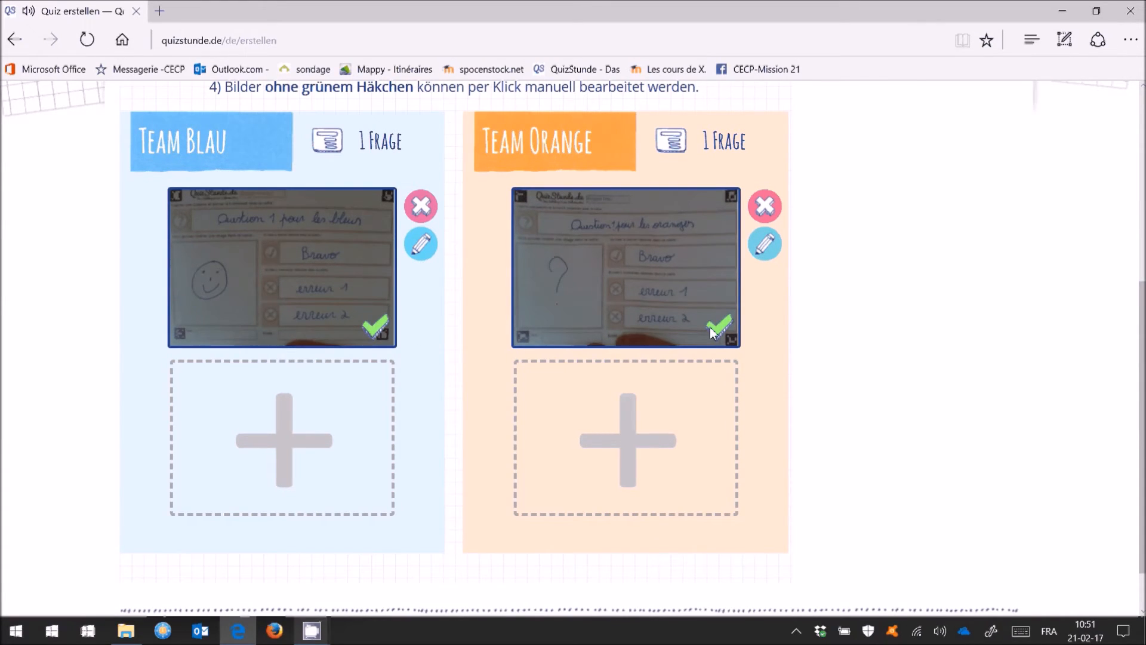
Finish the quiz with Fertig!, confirm with Ja, and open Quiz spielen!
scroll(712, 332, up, 4)
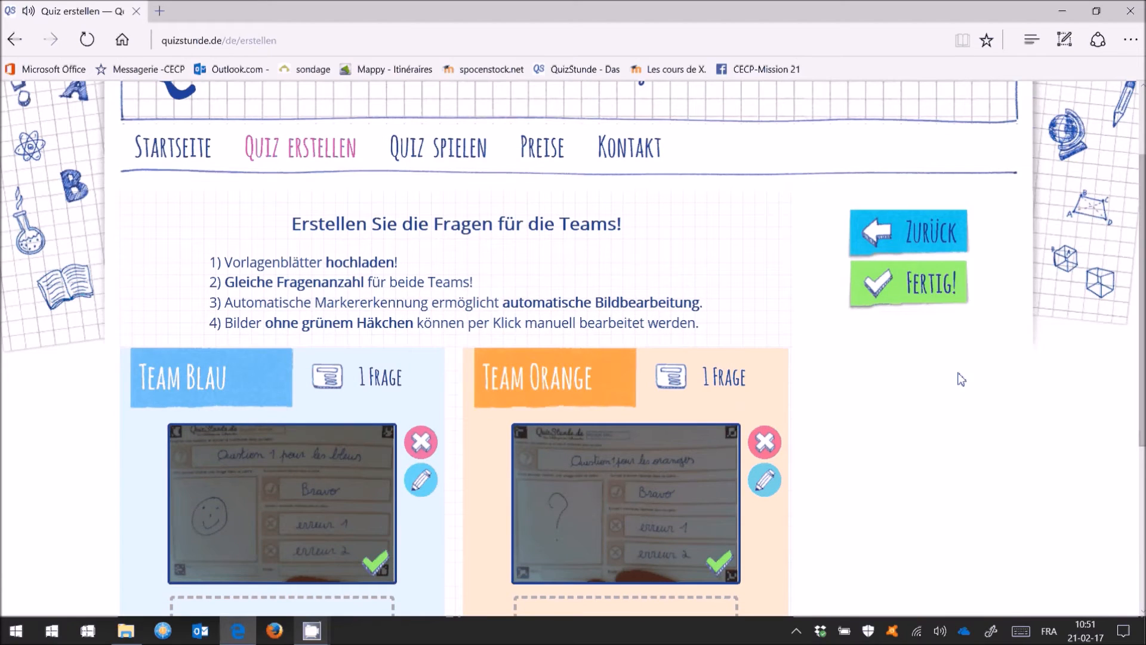
click(888, 292)
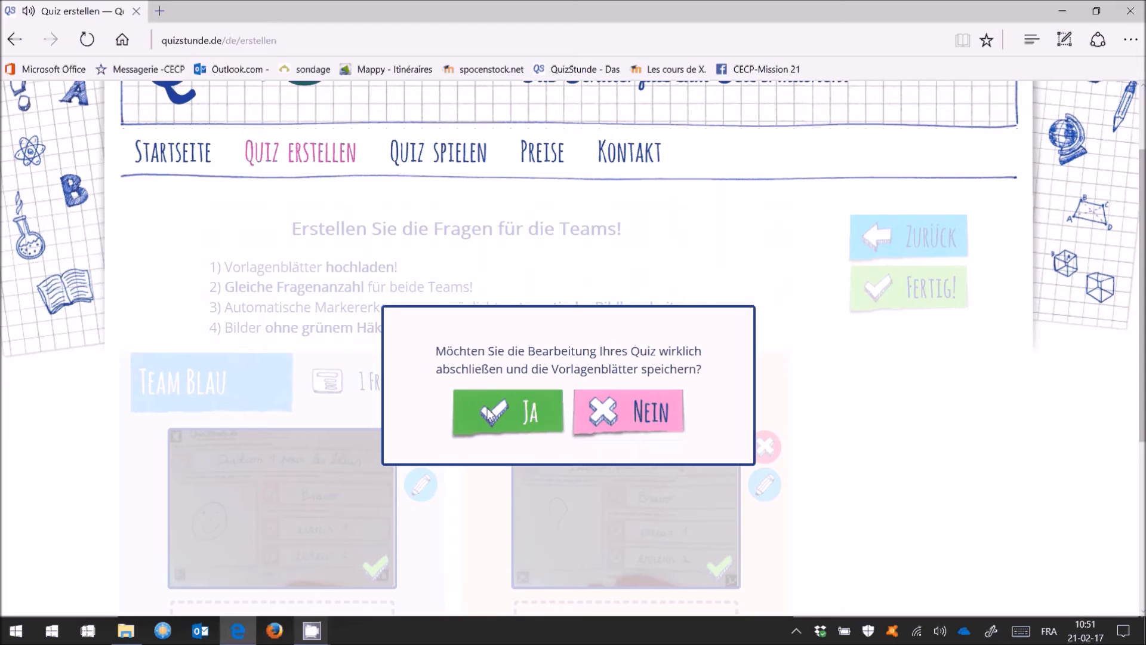
click(488, 412)
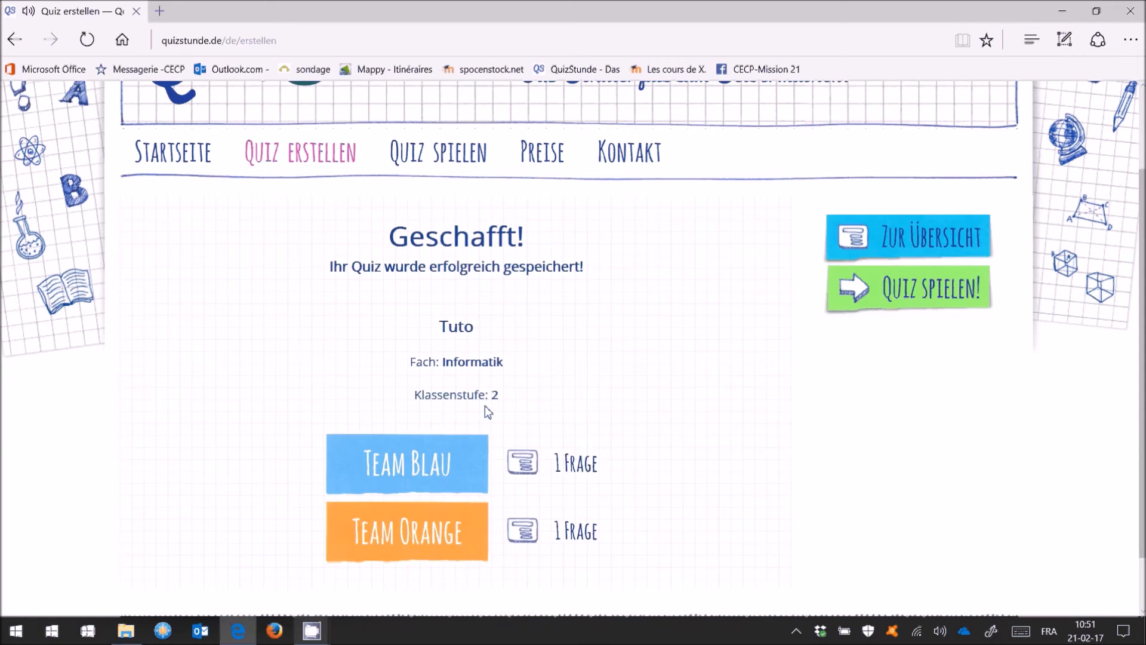
click(898, 294)
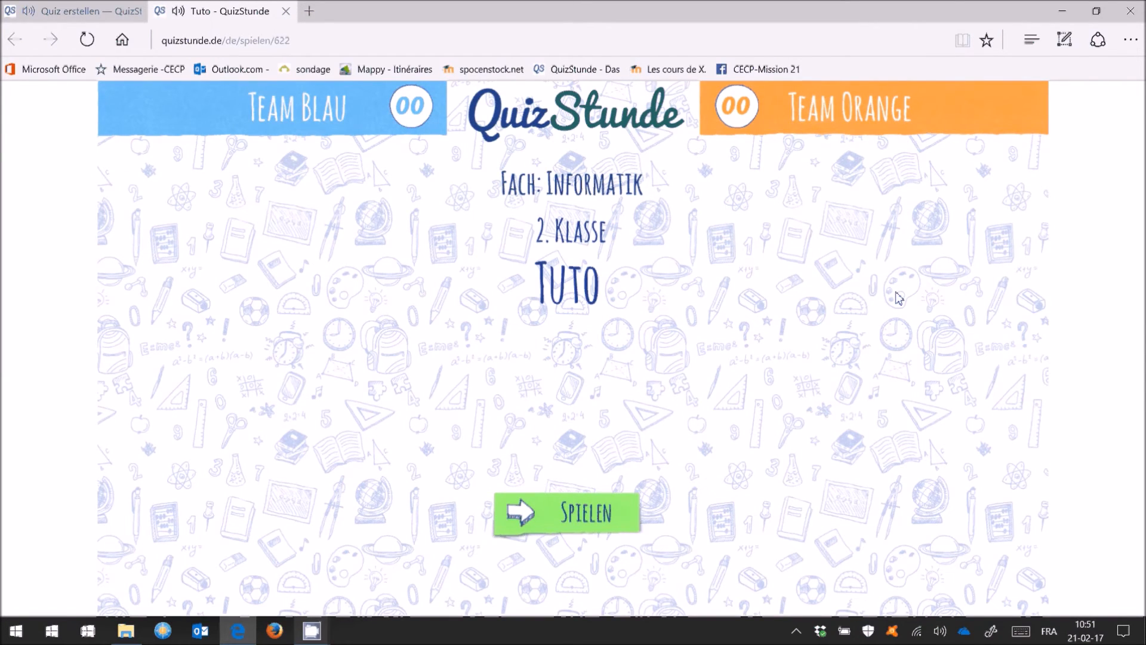
Start play mode, answer Team Blau's question with B, reveal it for a score of 01
click(550, 520)
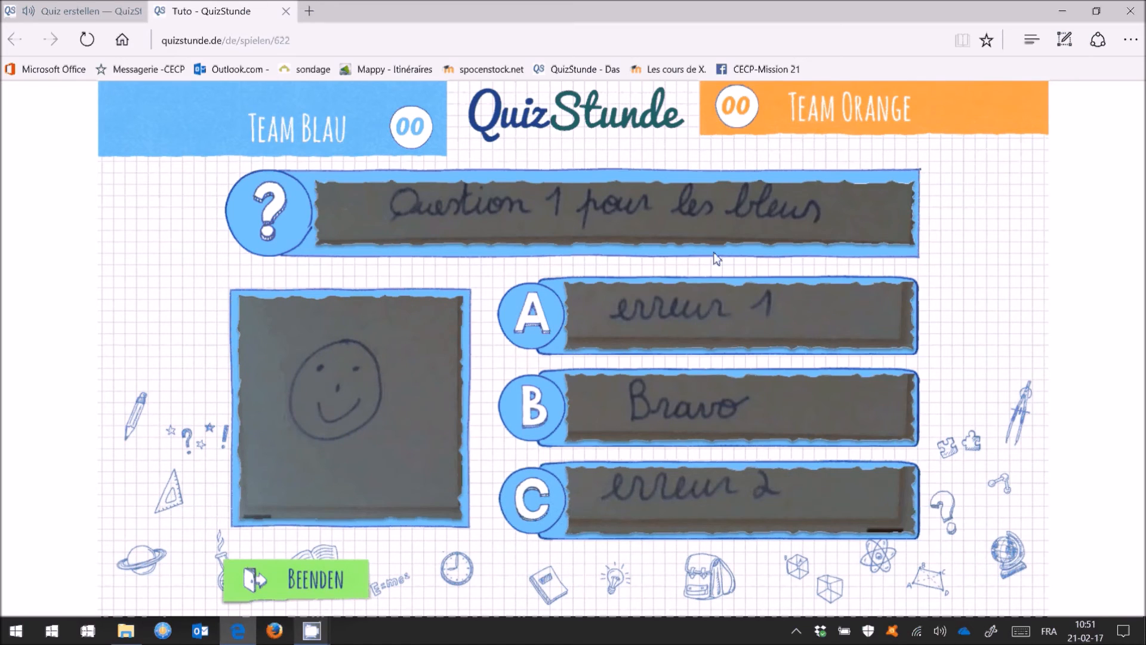
click(533, 415)
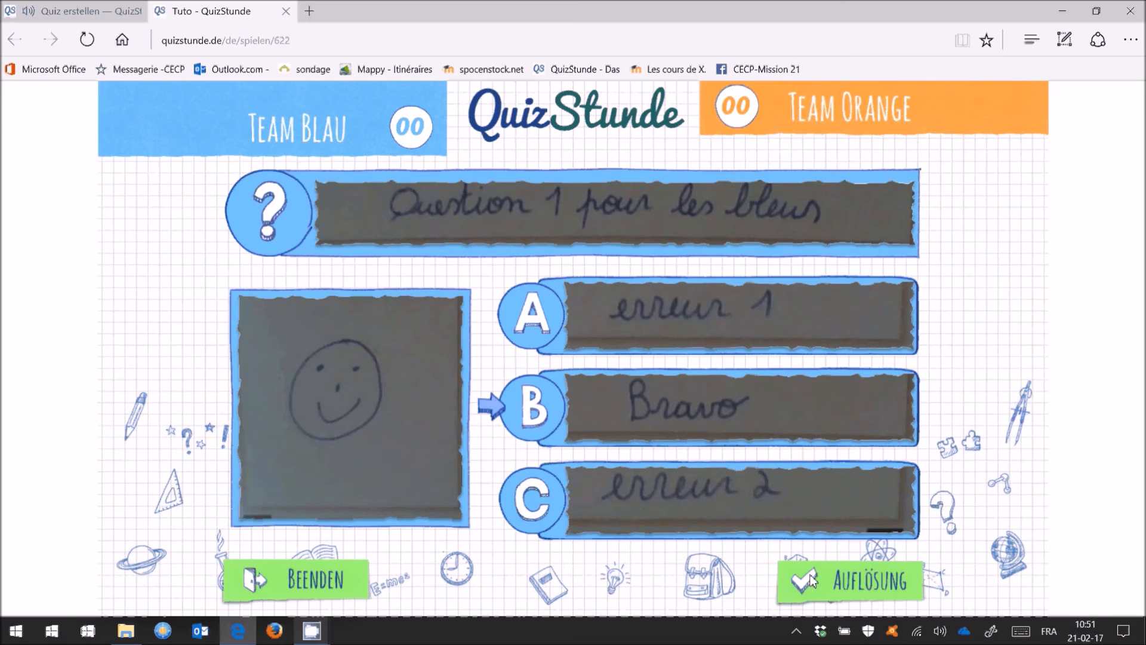
click(812, 580)
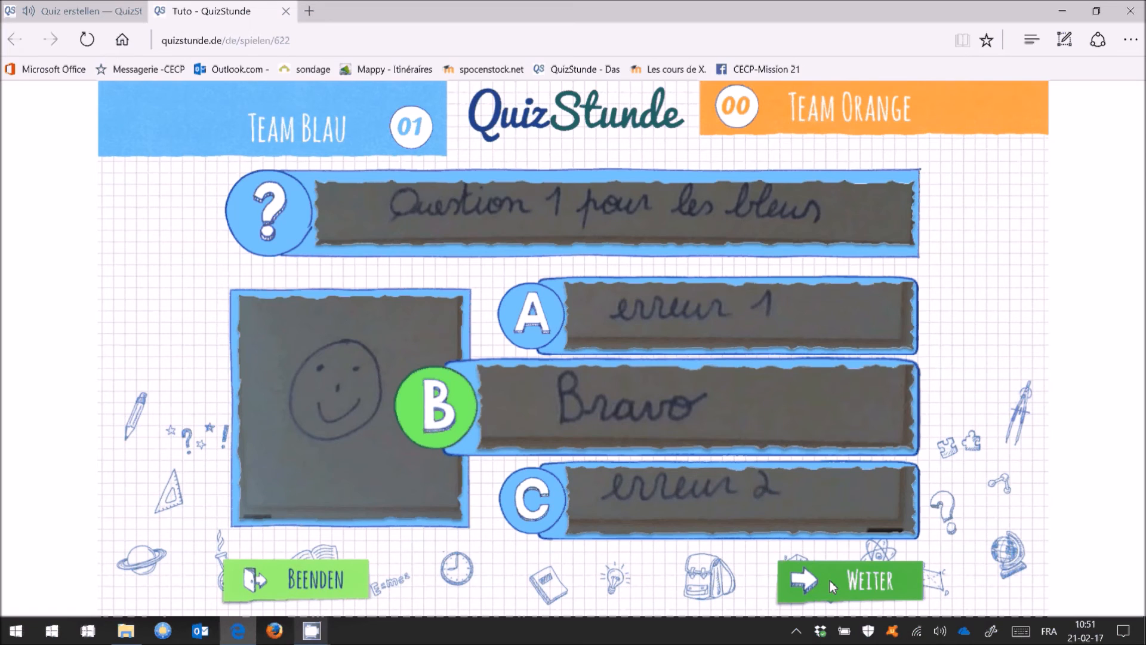
click(830, 581)
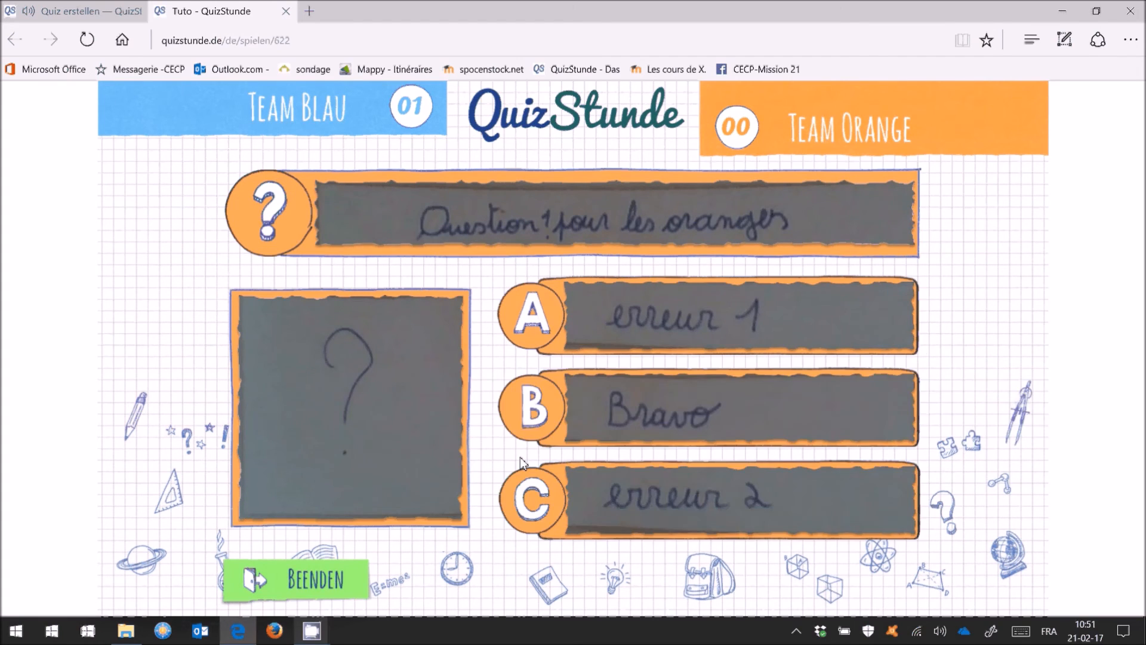
Answer Team Orange's question with the wrong choice C, reveal it, and finish the round
click(543, 497)
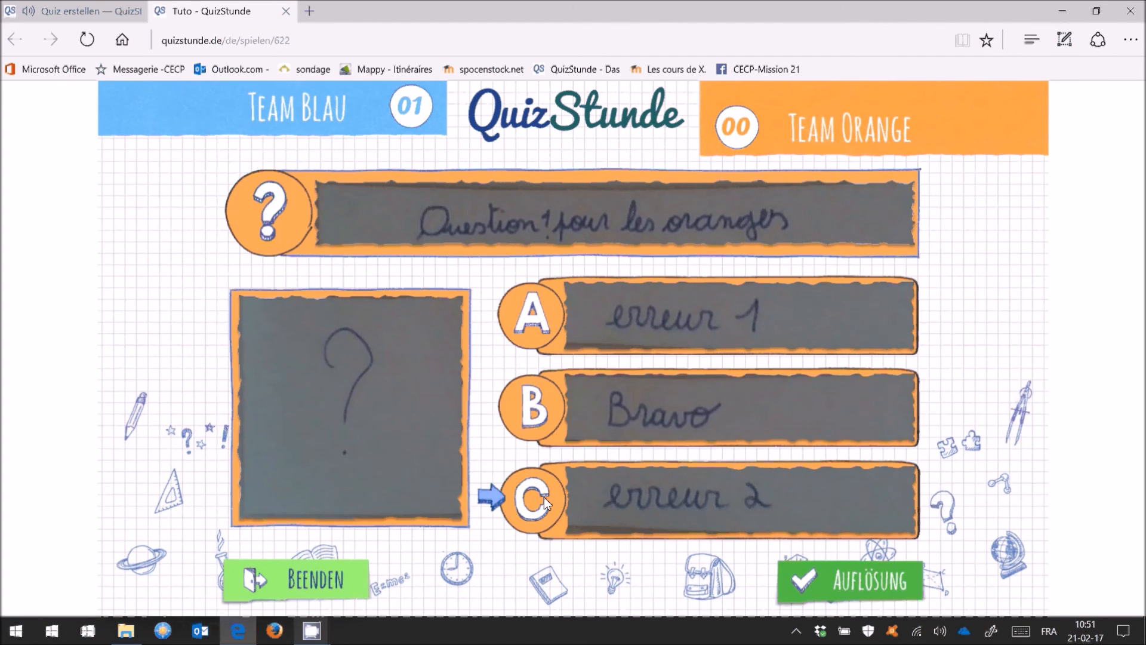
click(846, 585)
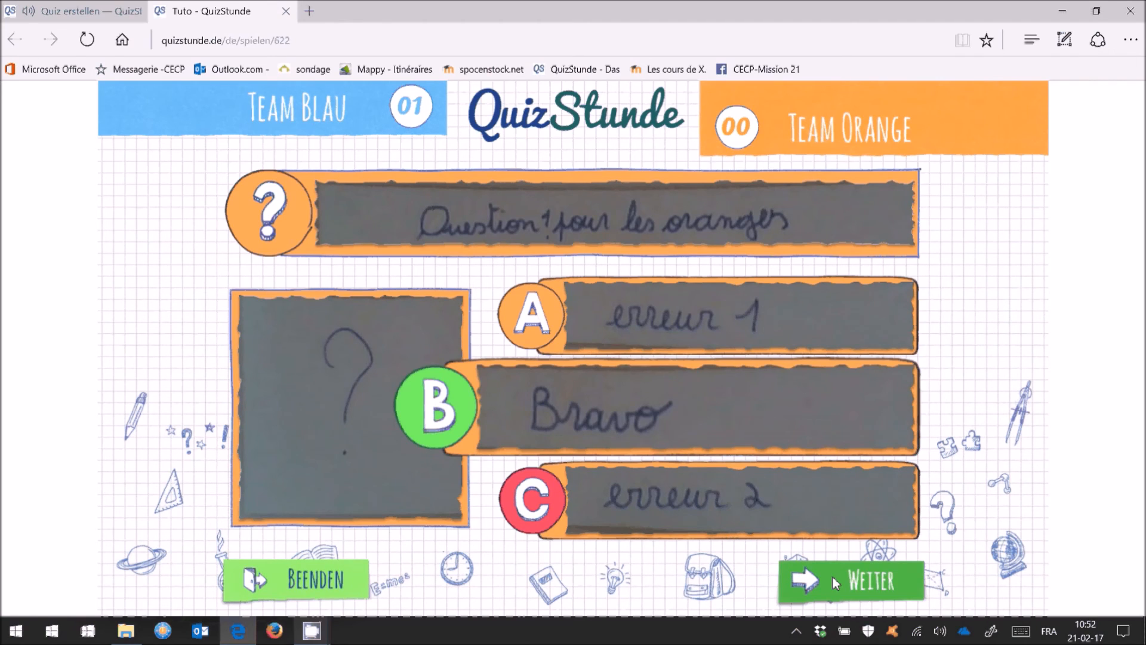
click(826, 585)
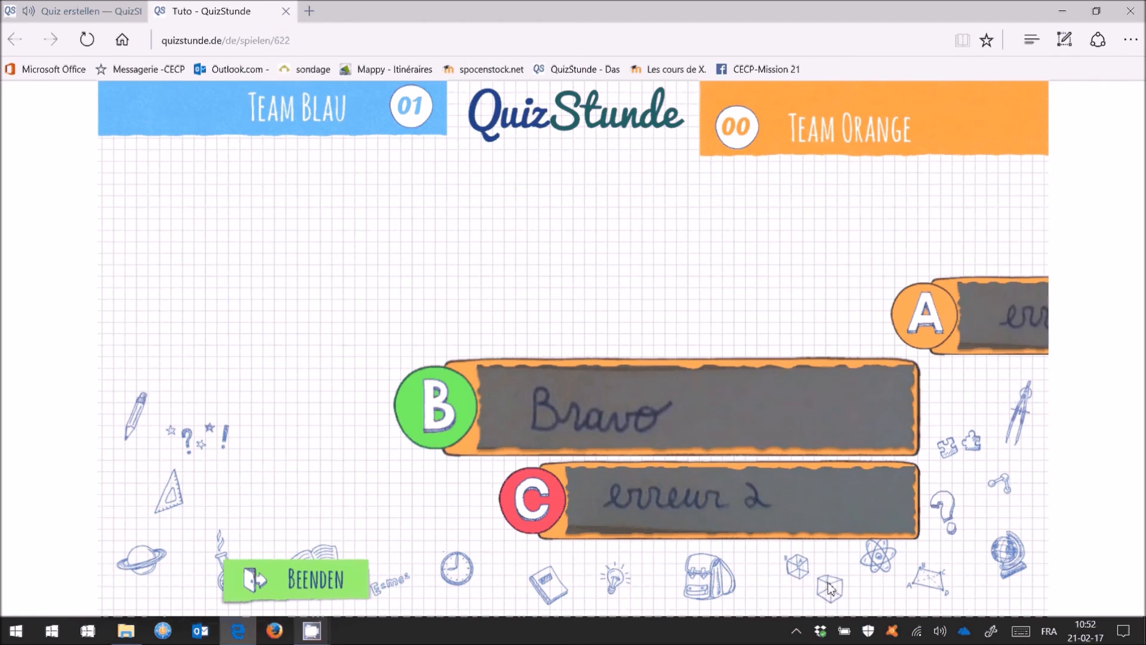